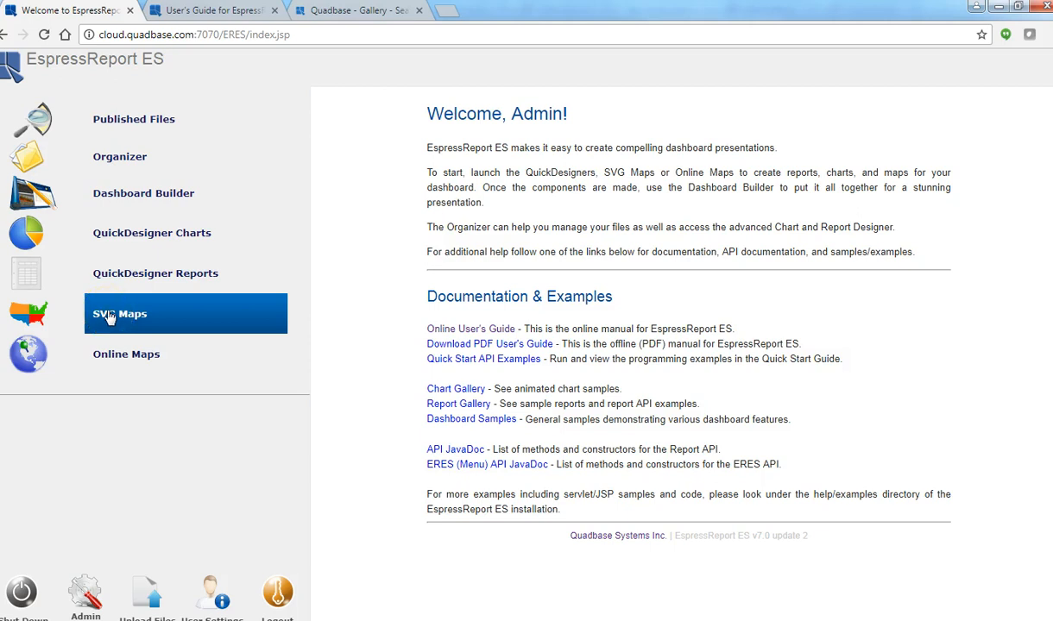
Step: Start a new SVG map, review the data sheet of the GoldCenter Stores query, and choose that query as the data source
click(109, 316)
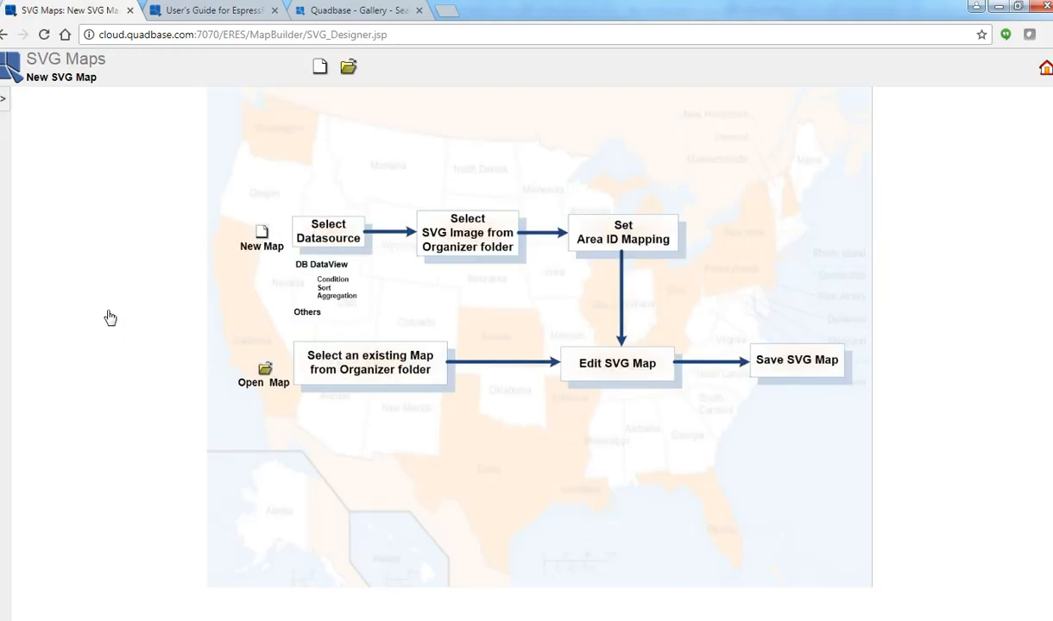
click(321, 70)
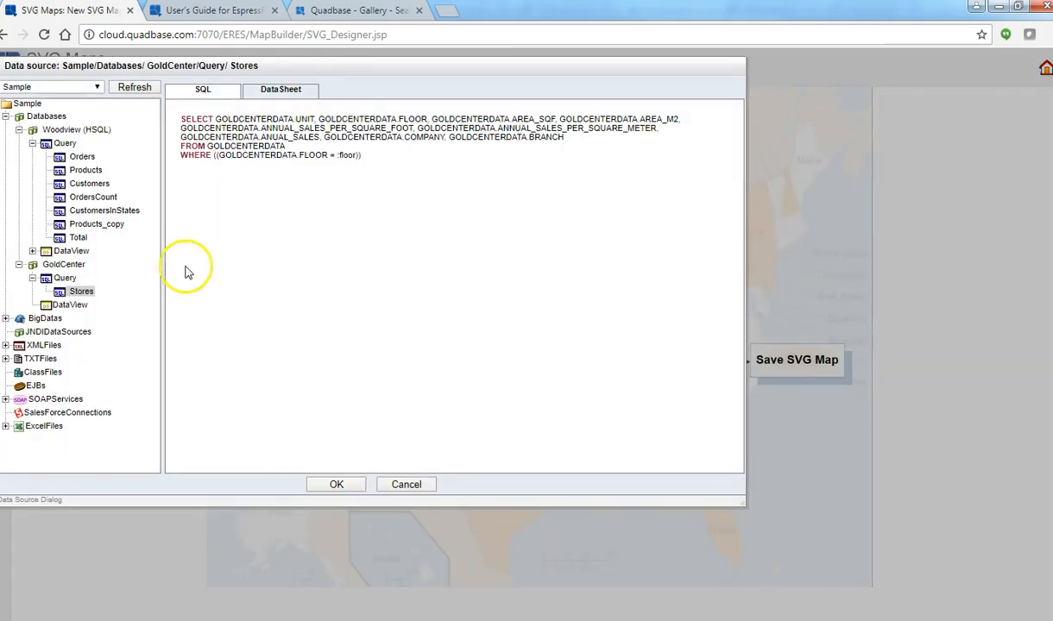
click(83, 298)
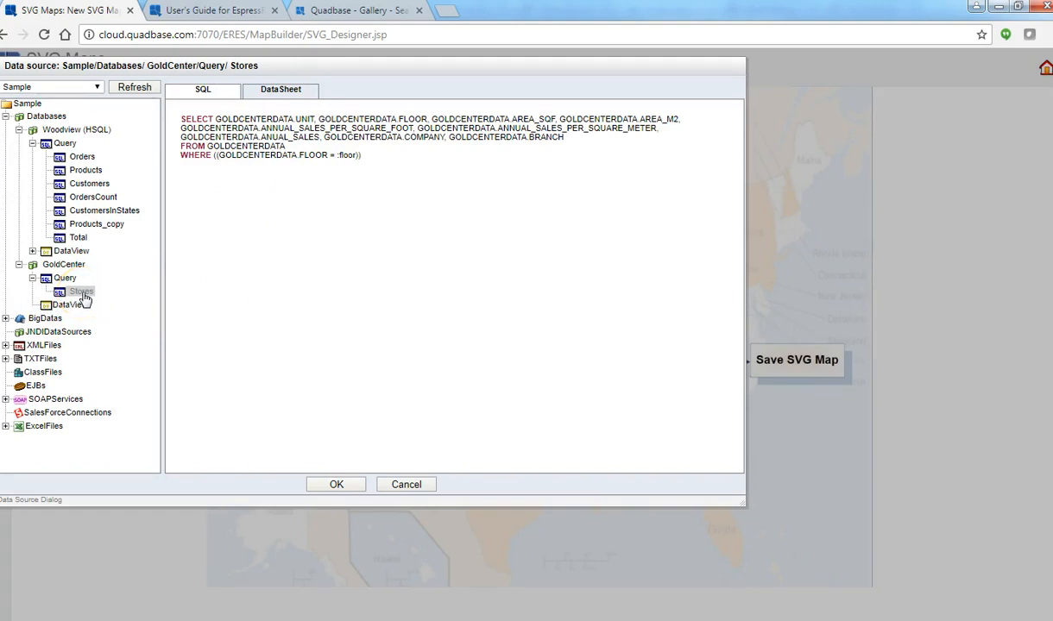
click(281, 91)
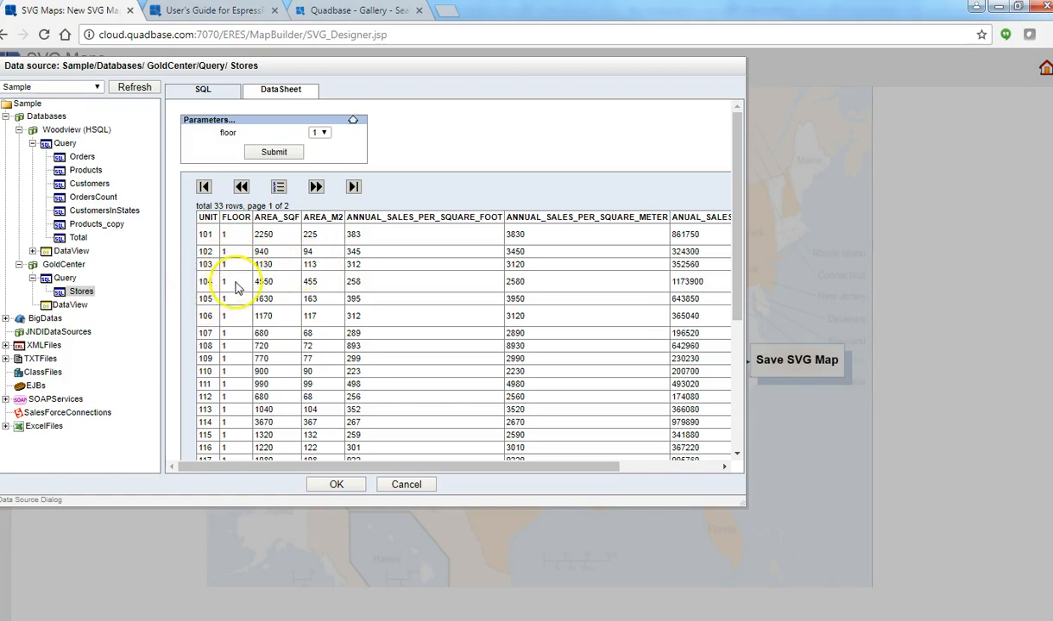
click(656, 470)
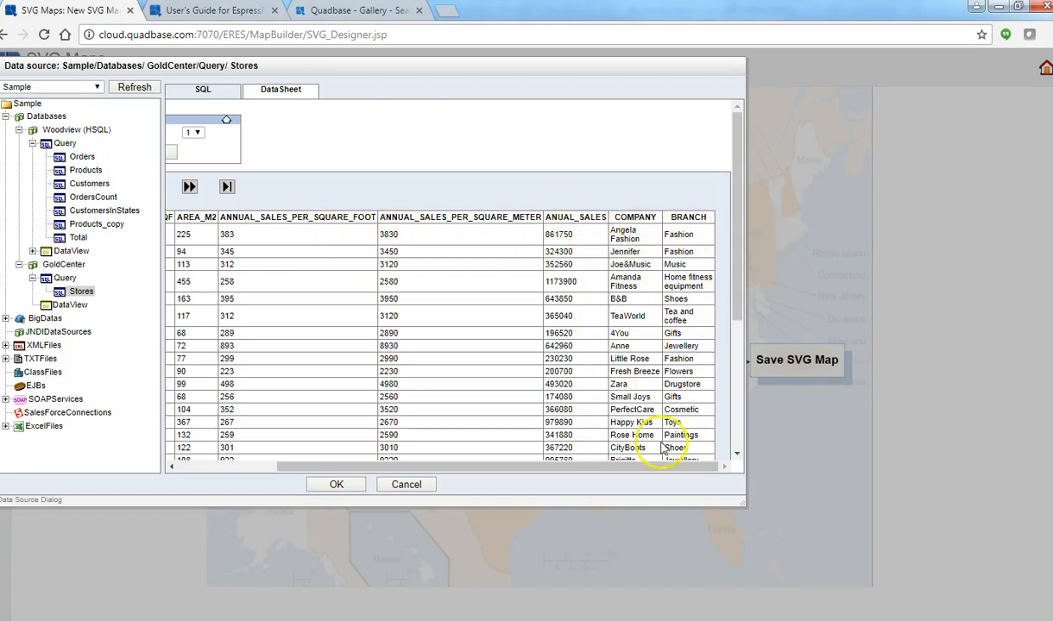
click(336, 485)
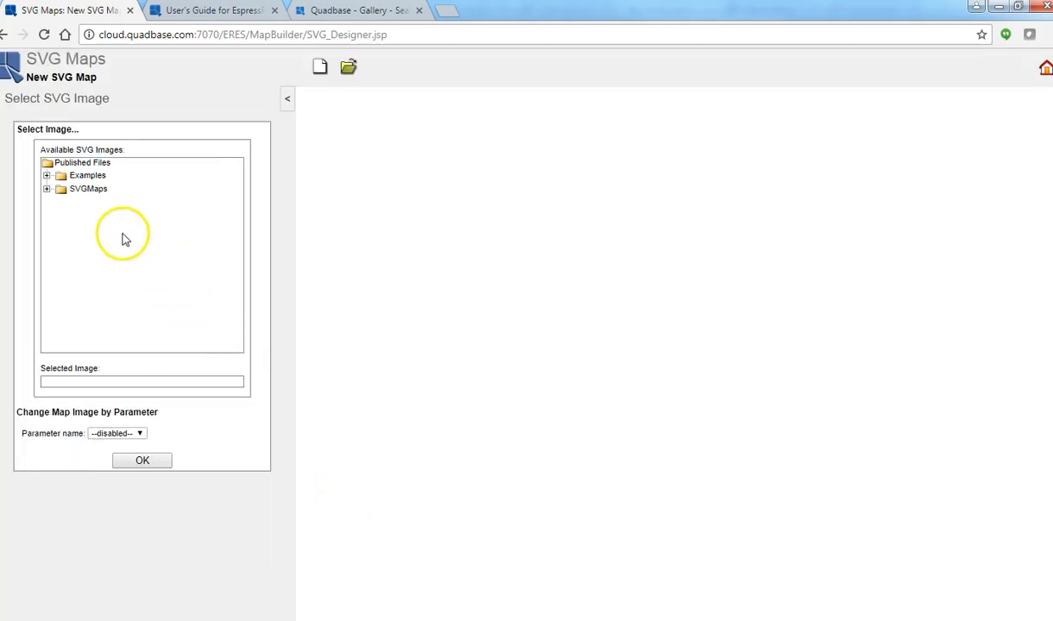
Step: Choose the GoldCenter_1 image from Examples/Maps Examples/MapFiles and let the floor parameter change the map image
click(47, 177)
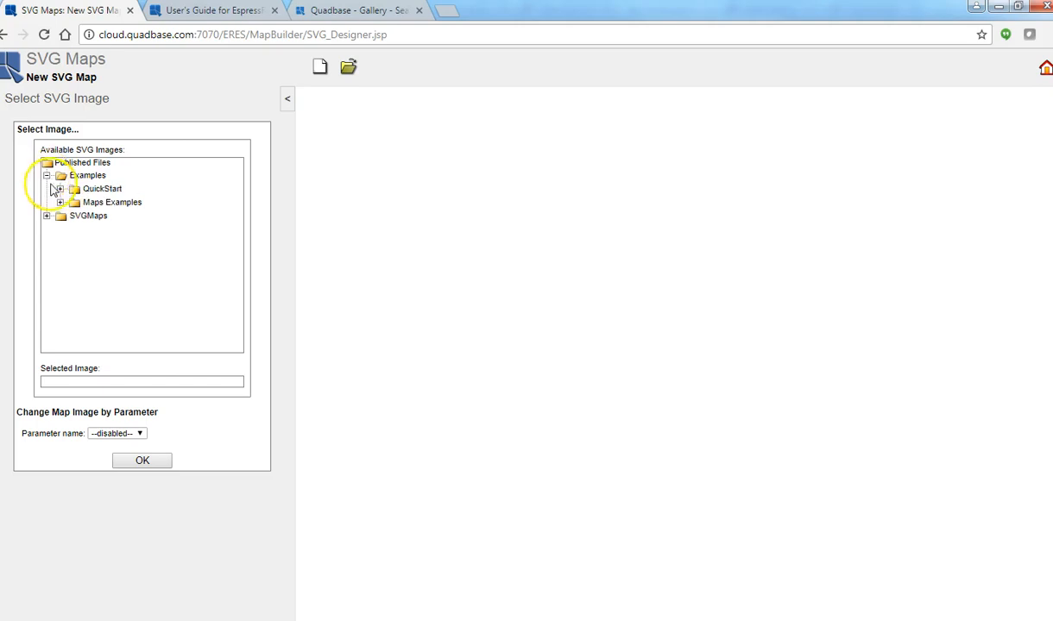
click(61, 202)
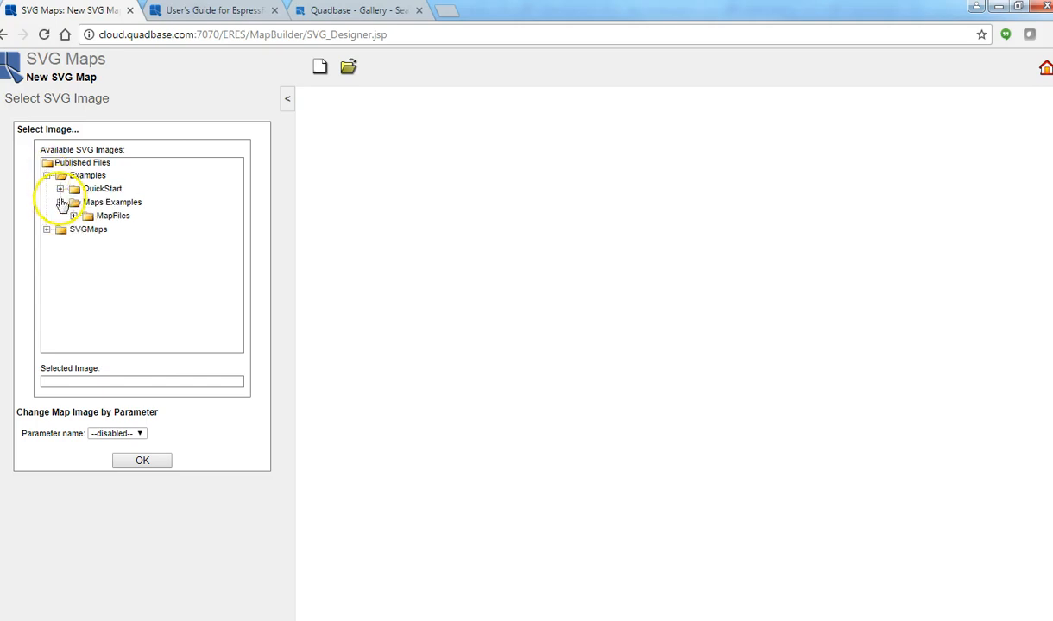
click(74, 216)
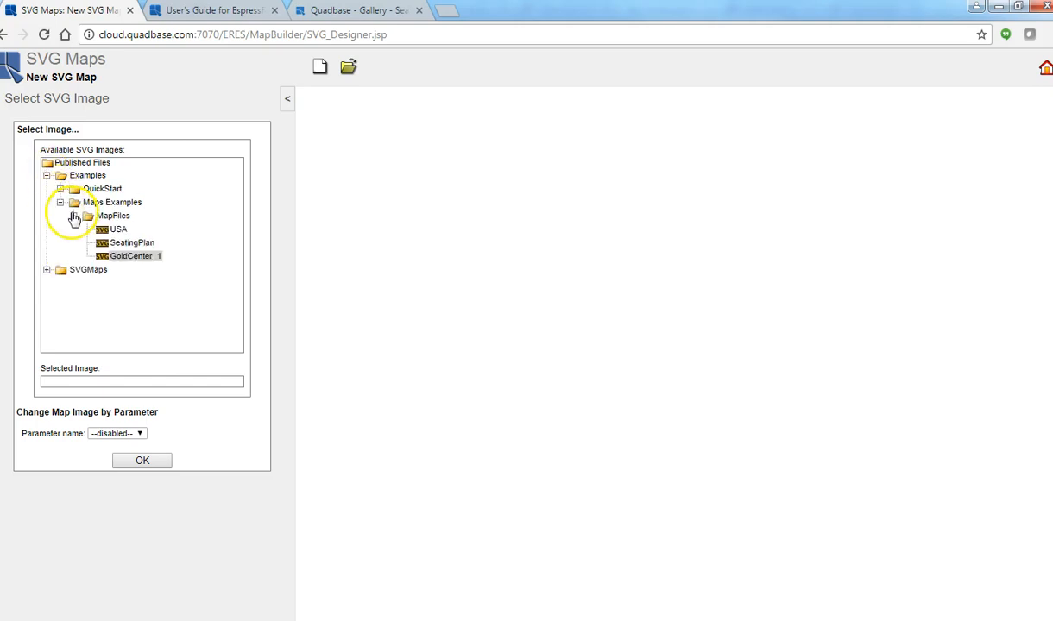
click(126, 259)
click(141, 434)
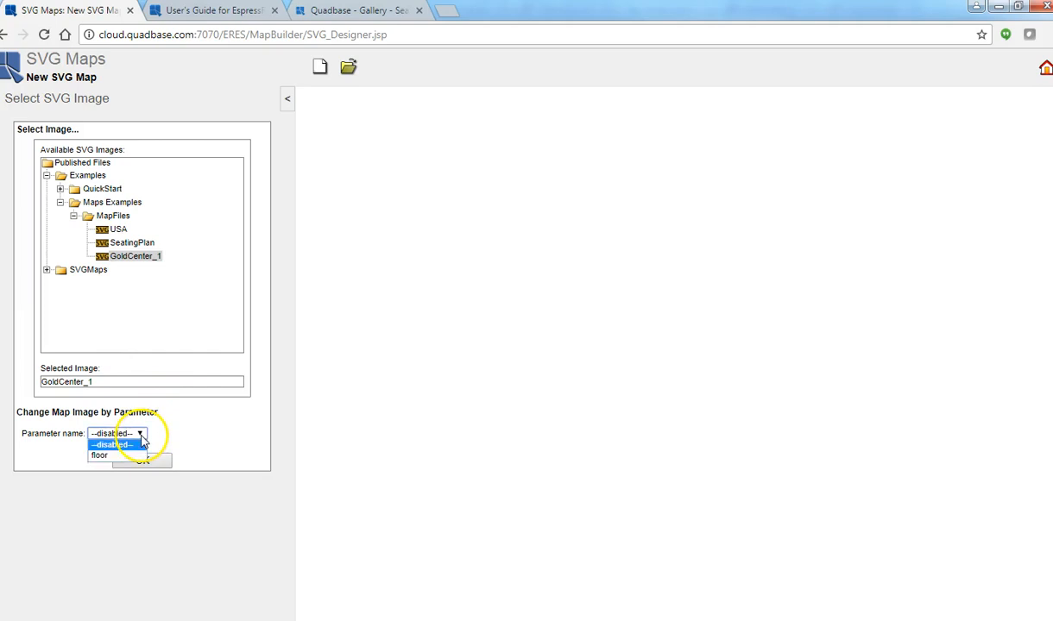
click(122, 456)
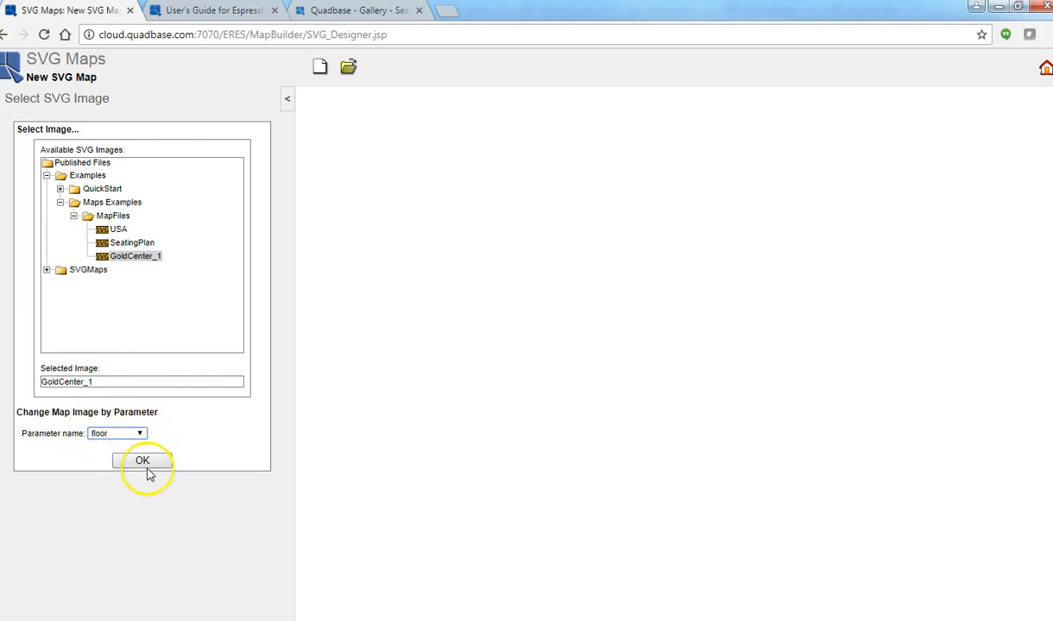
click(142, 462)
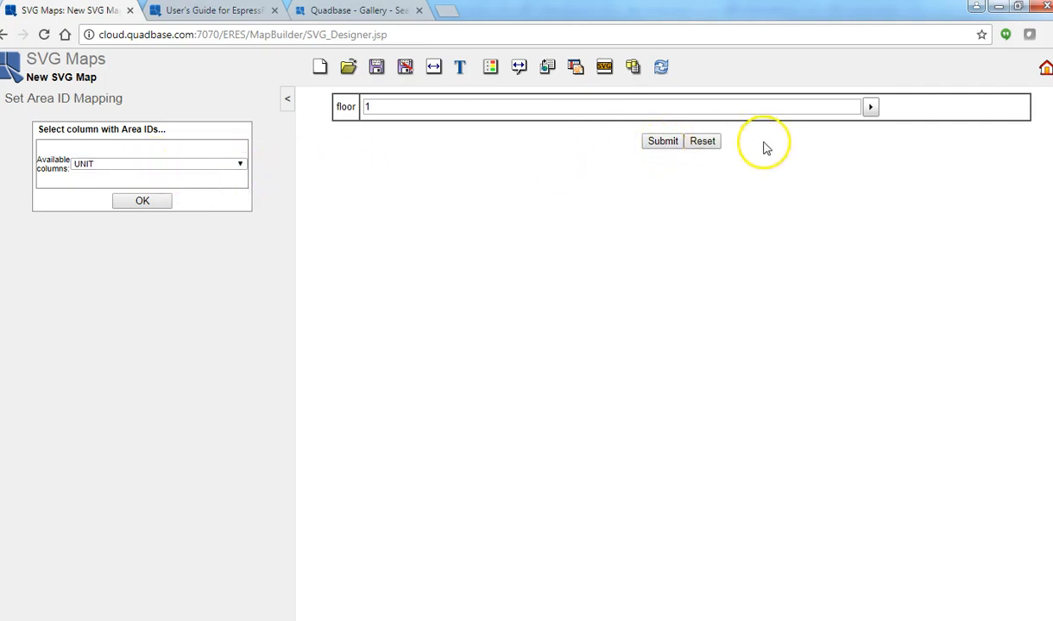
Step: Load the map for floor 1 and confirm UNIT as the column with the area IDs
click(664, 143)
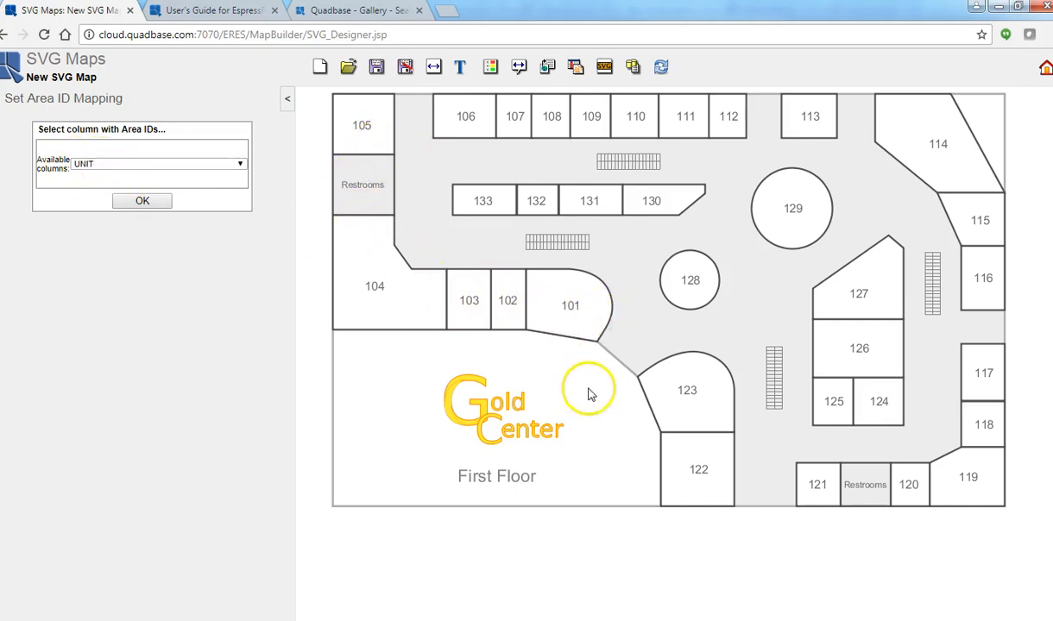
click(143, 201)
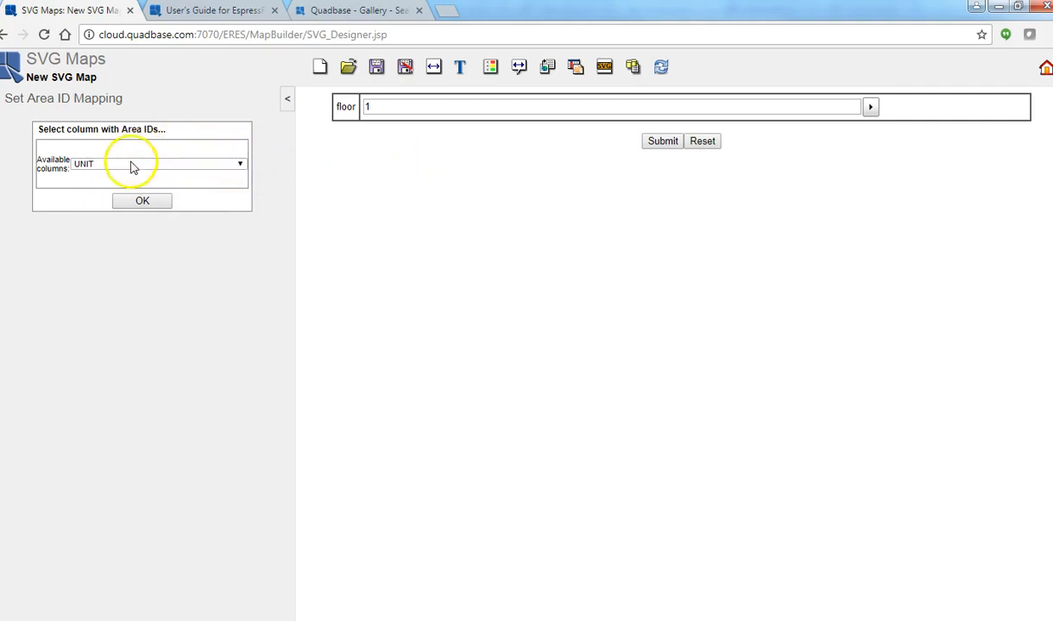
click(661, 144)
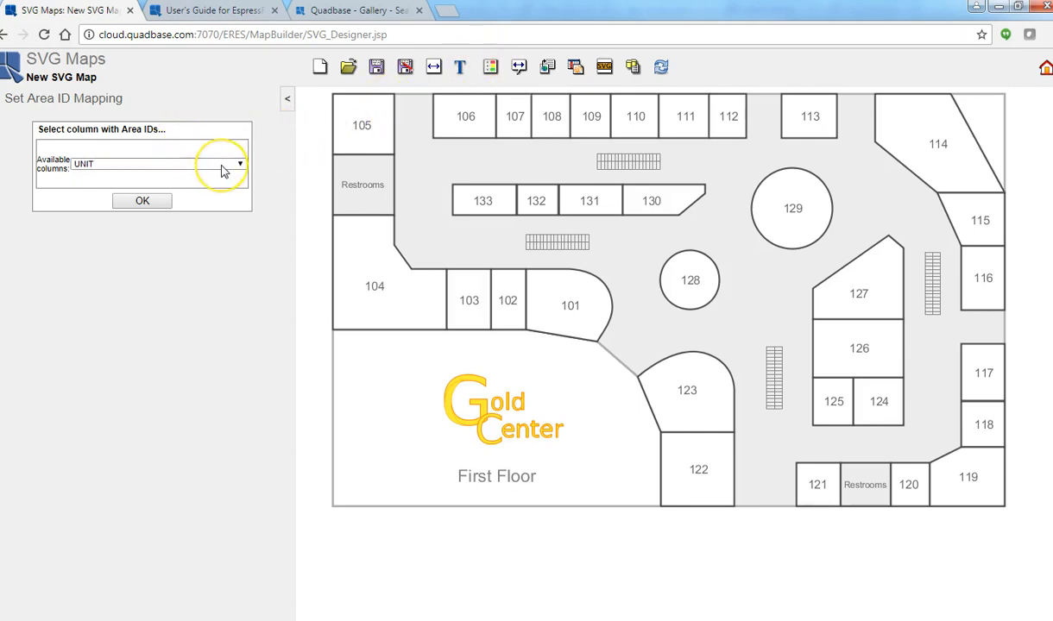
Step: Set the map's threshold column to ANNUAL_SALES_PER_SQUARE_FOOT
click(490, 69)
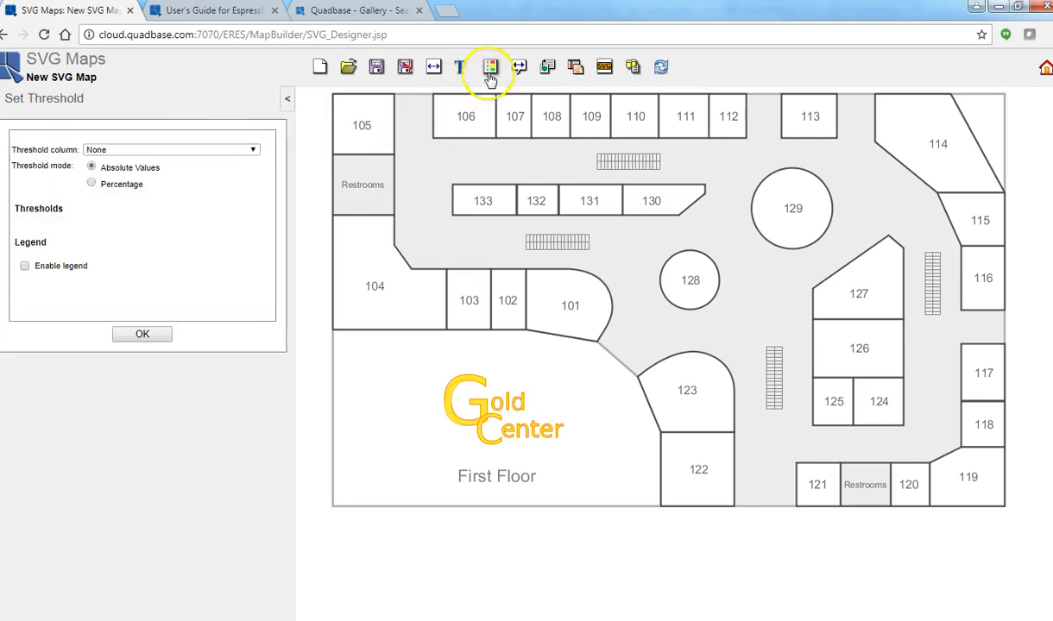
click(188, 151)
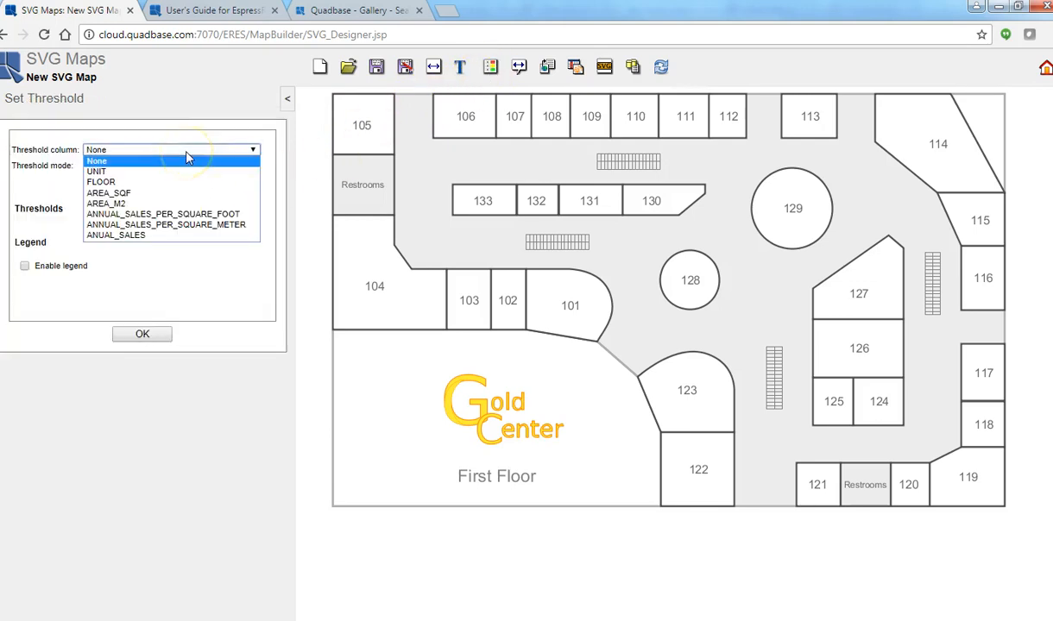
click(198, 216)
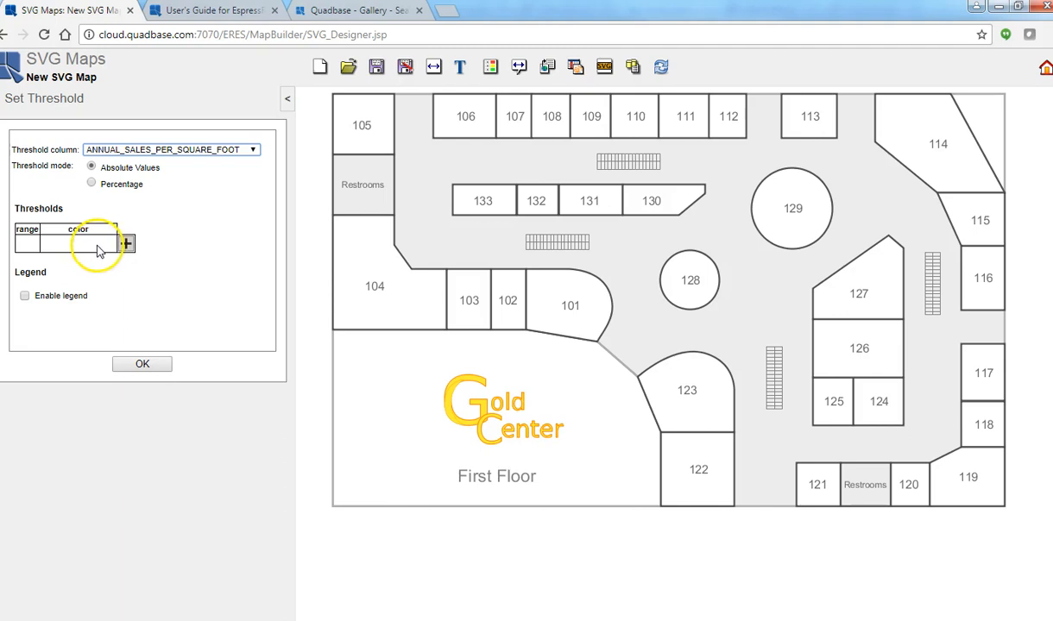
Step: Add a first threshold from the available value 223 and change it to 240
click(126, 245)
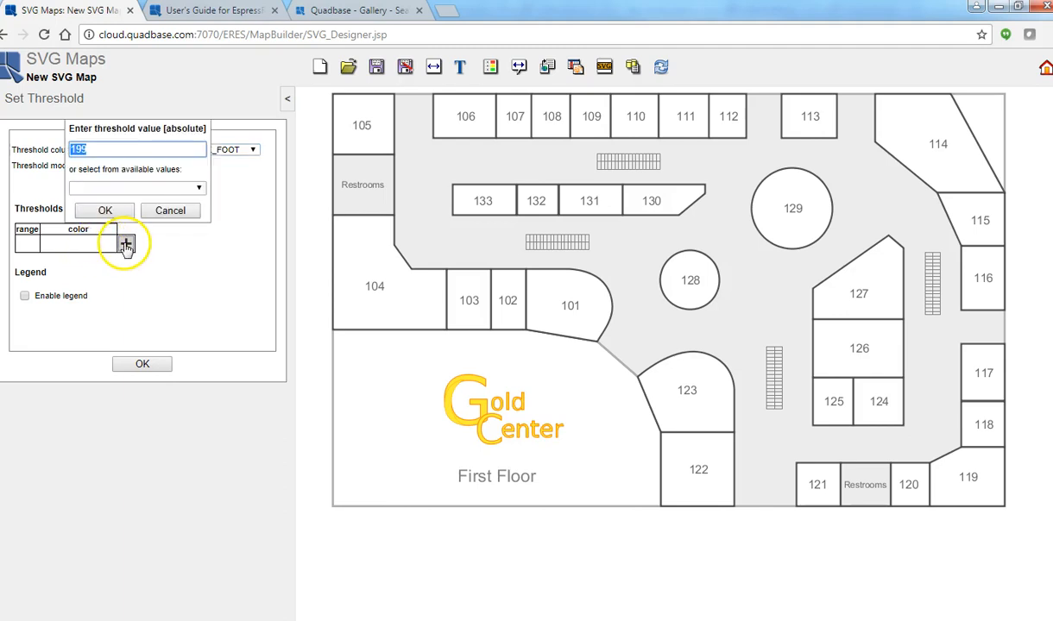
click(168, 191)
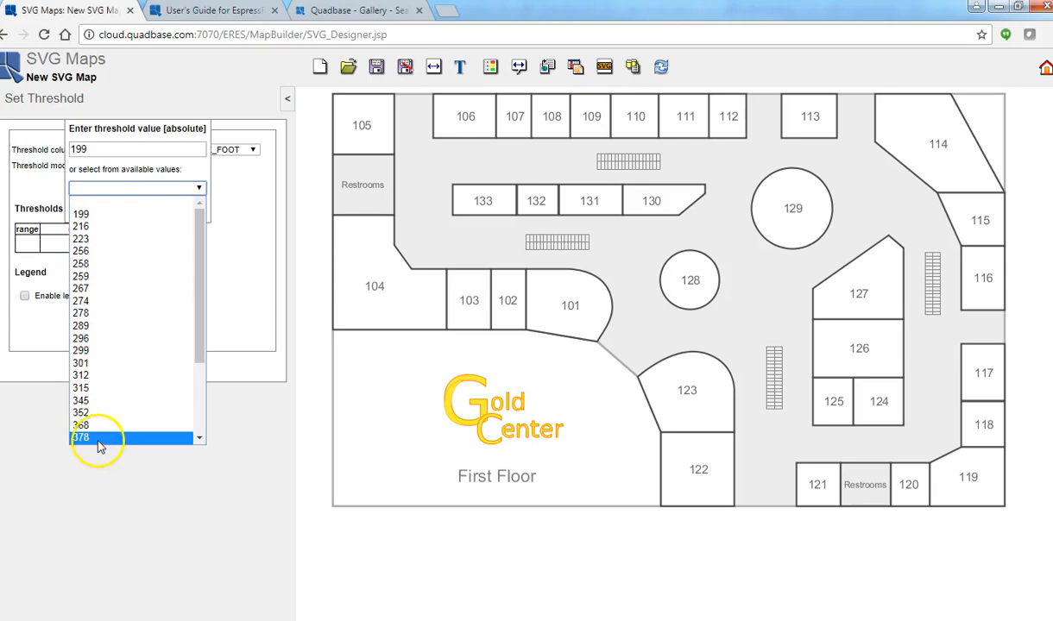
click(94, 244)
click(94, 244)
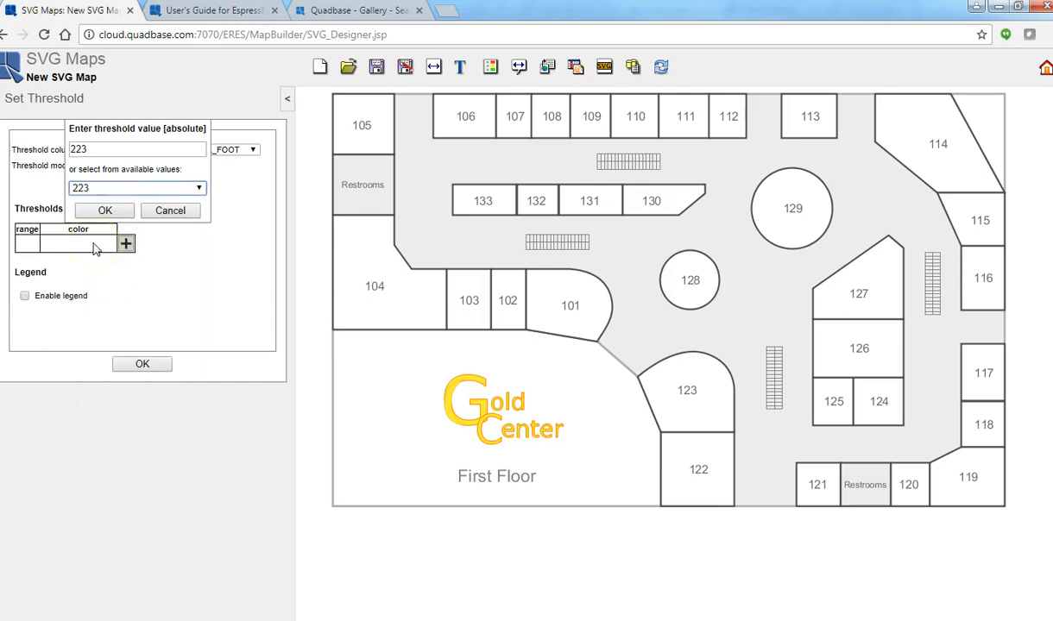
click(104, 212)
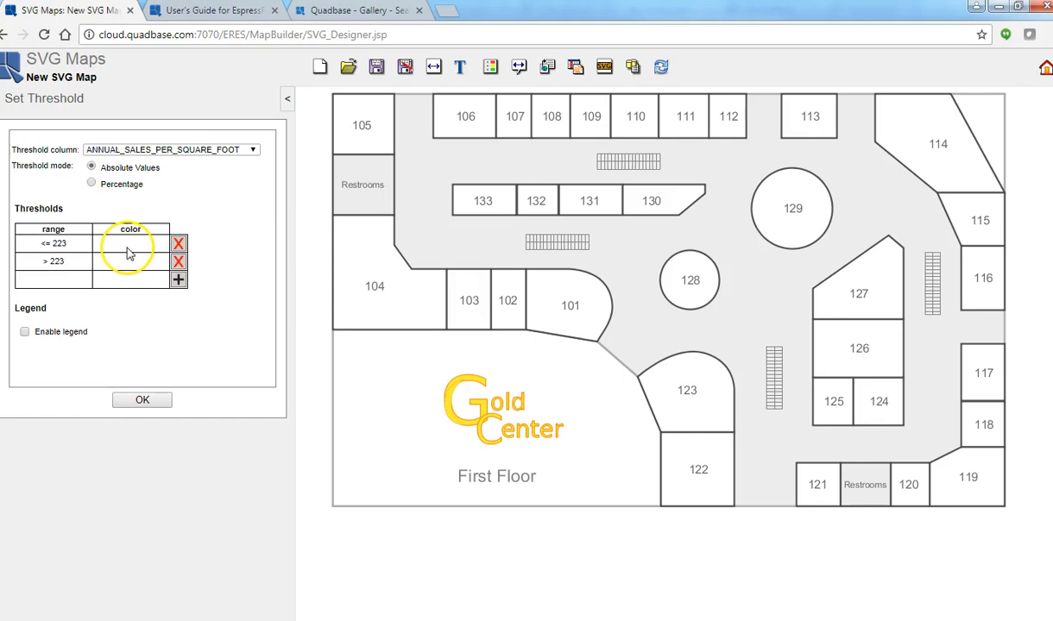
click(83, 248)
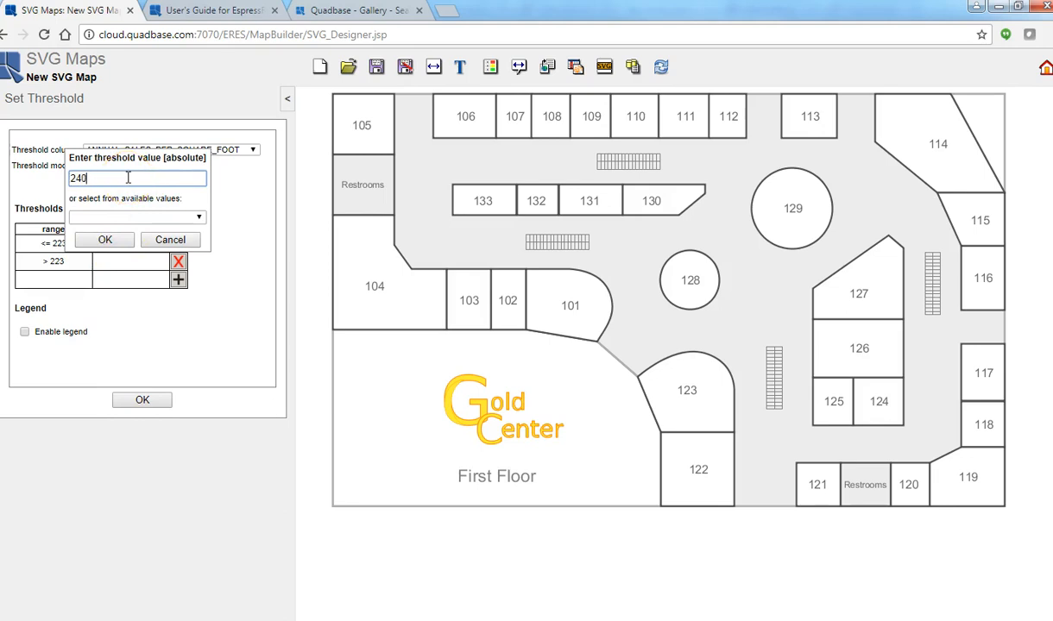
click(105, 241)
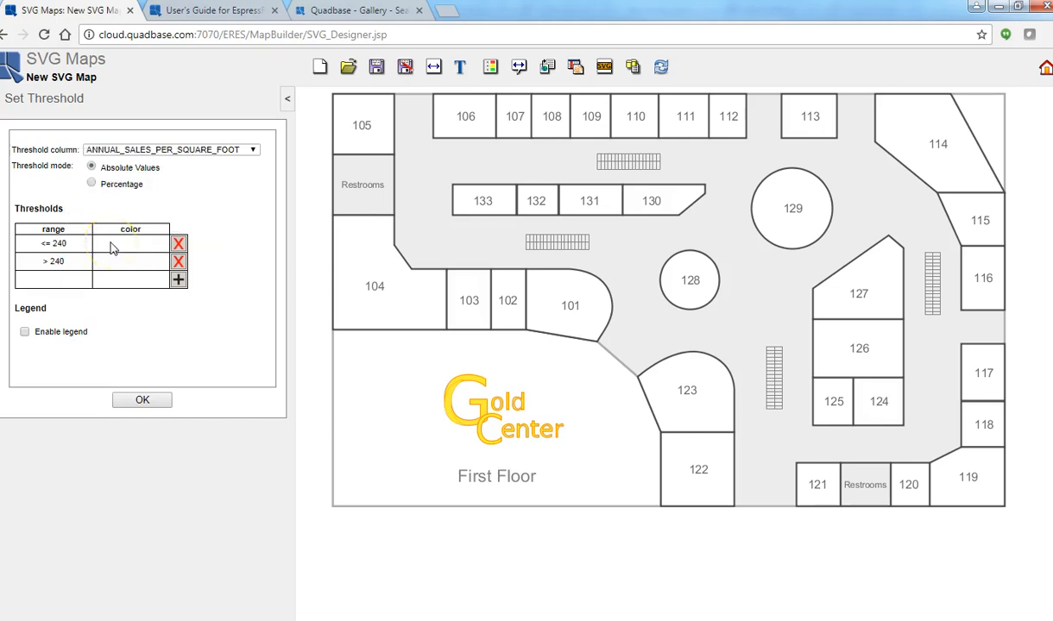
Step: Add a second threshold using the available value 278
click(178, 280)
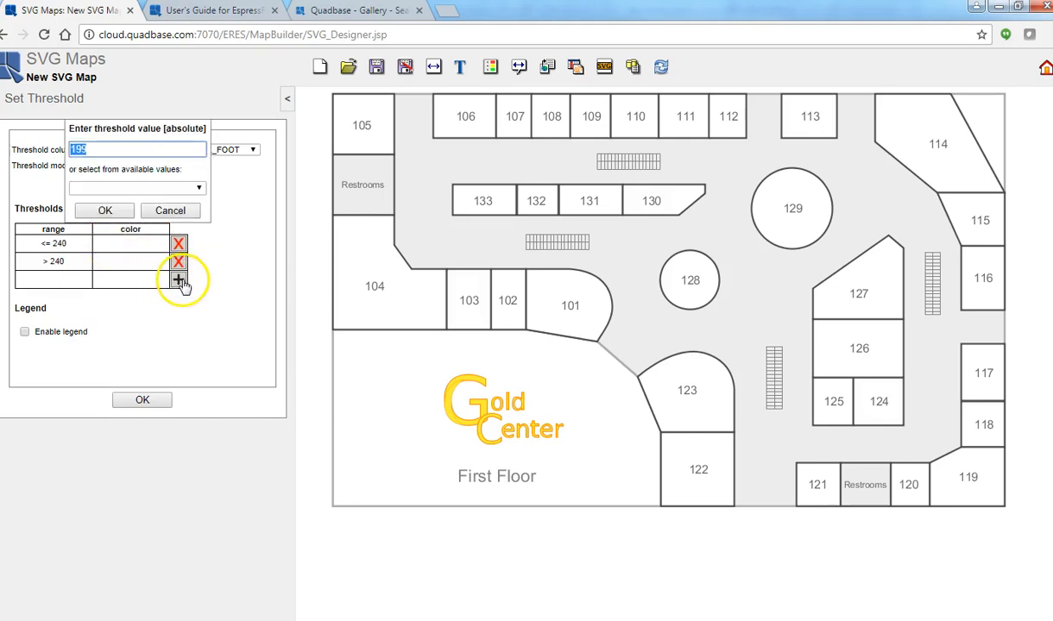
click(197, 190)
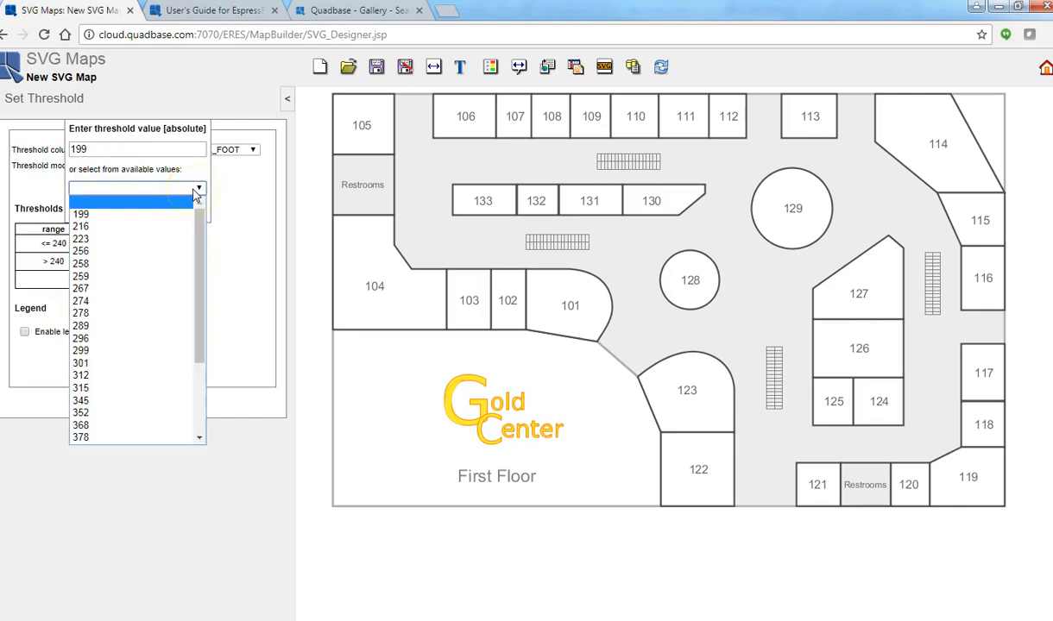
click(117, 312)
click(104, 210)
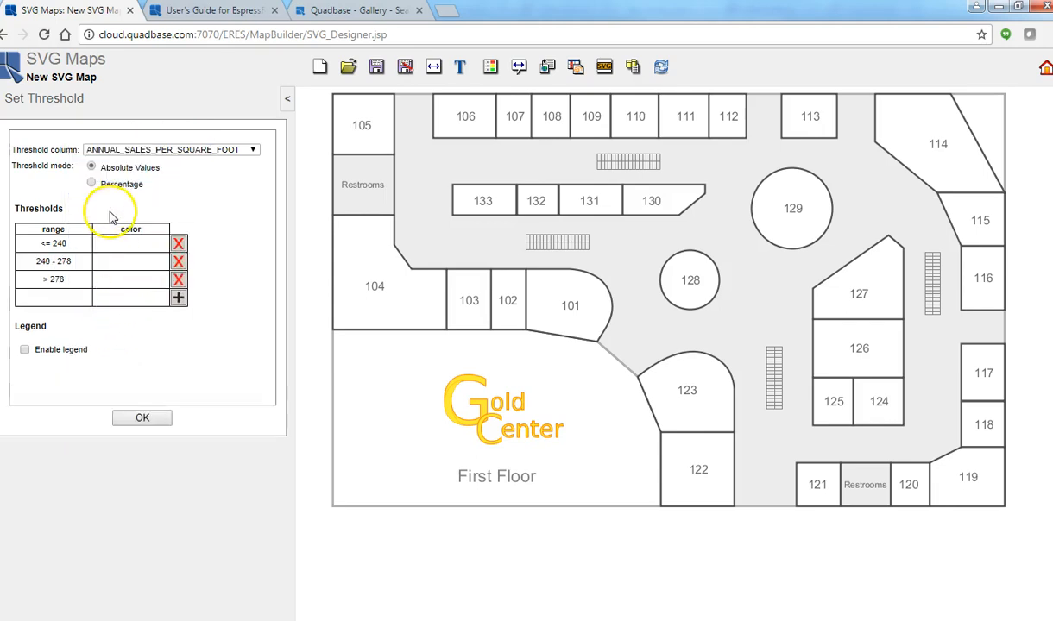
click(117, 262)
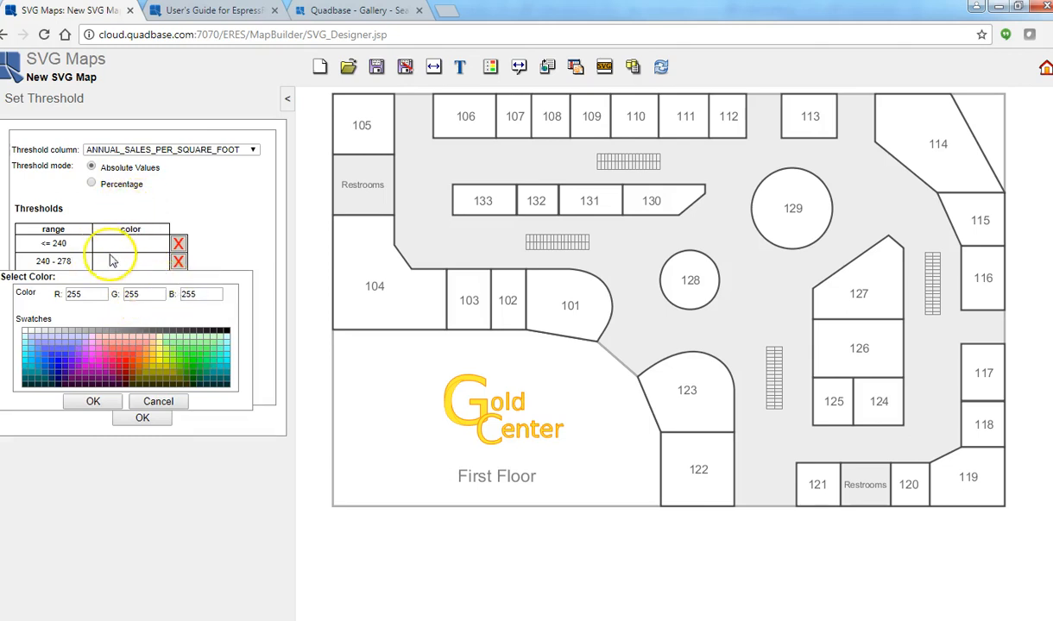
click(158, 402)
click(121, 260)
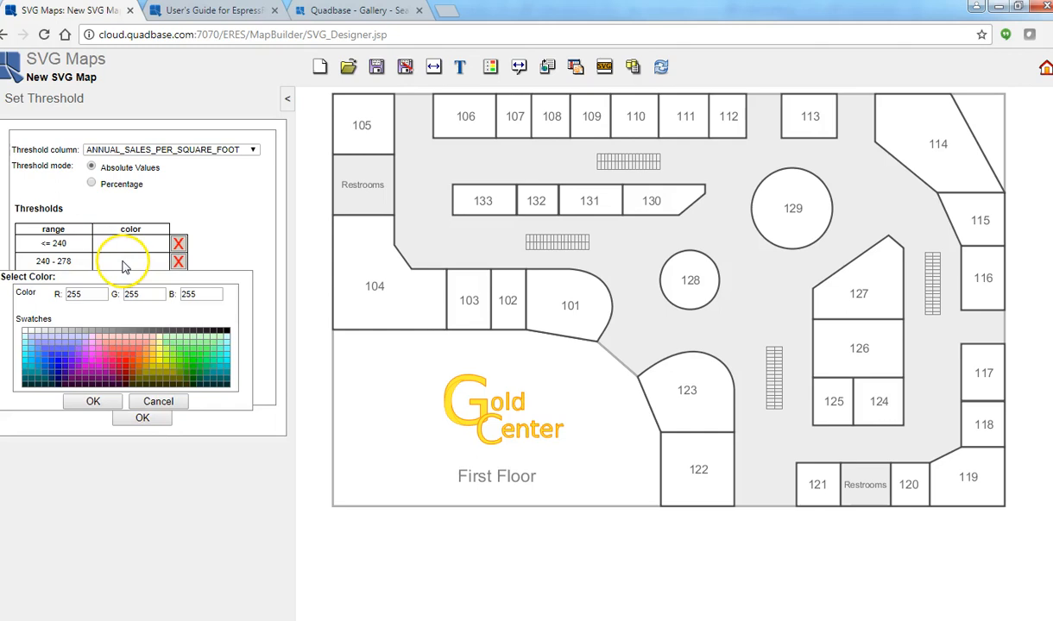
click(147, 401)
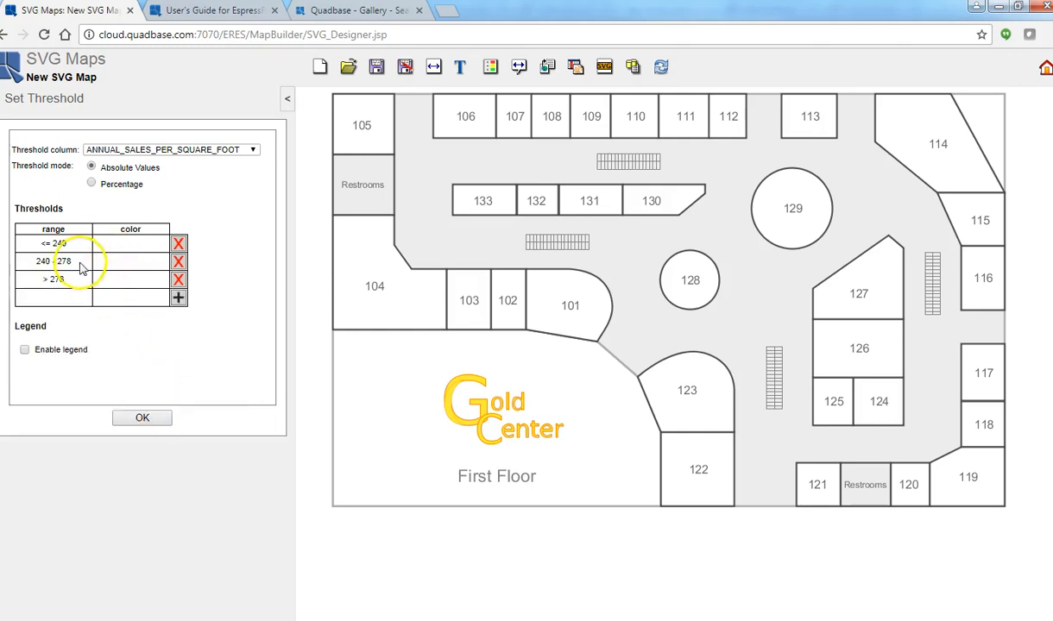
Step: Change the second threshold's value to 280
click(82, 262)
click(97, 203)
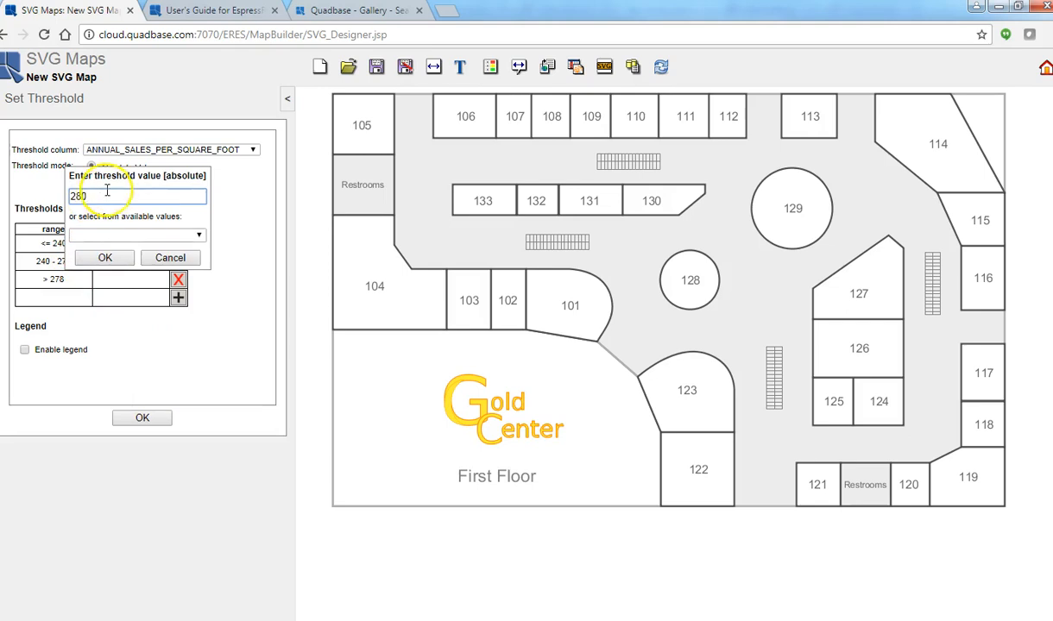
click(111, 258)
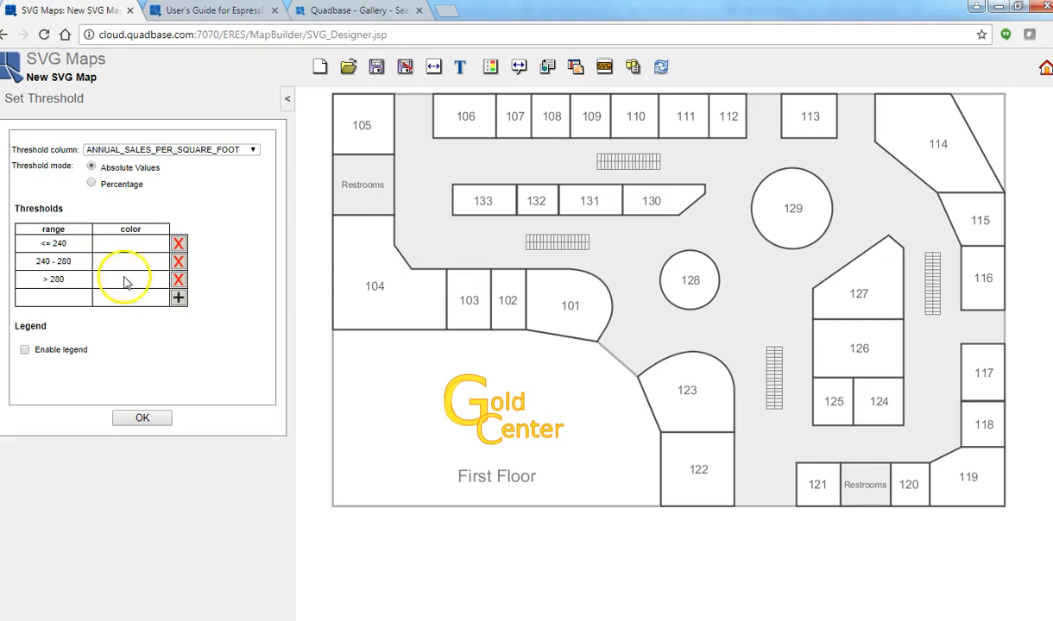
Step: Add a third threshold from the available value 345 and change it to 340
click(178, 297)
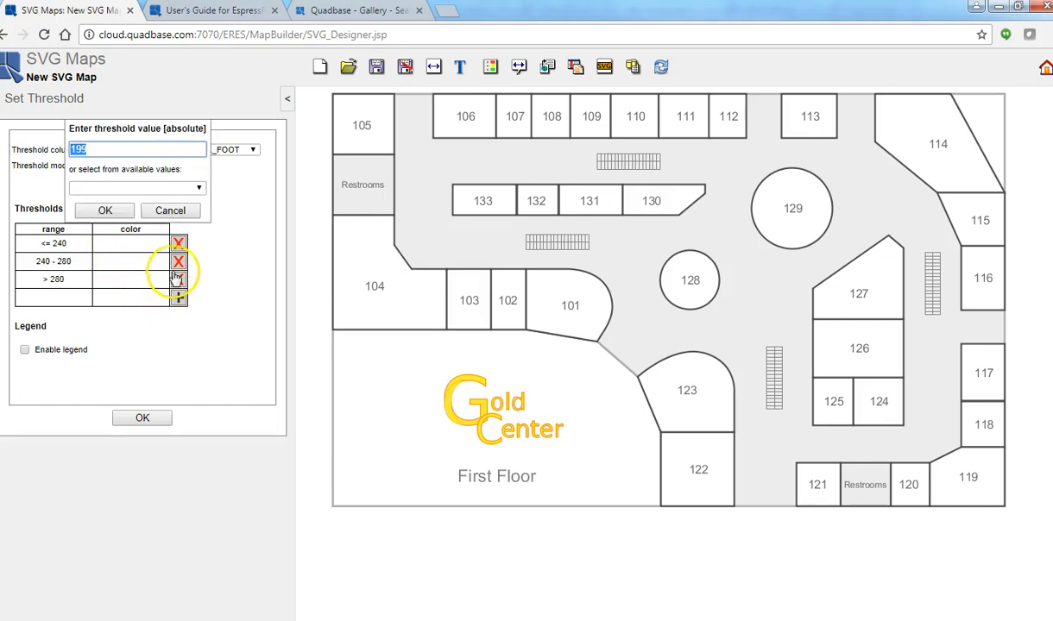
click(177, 191)
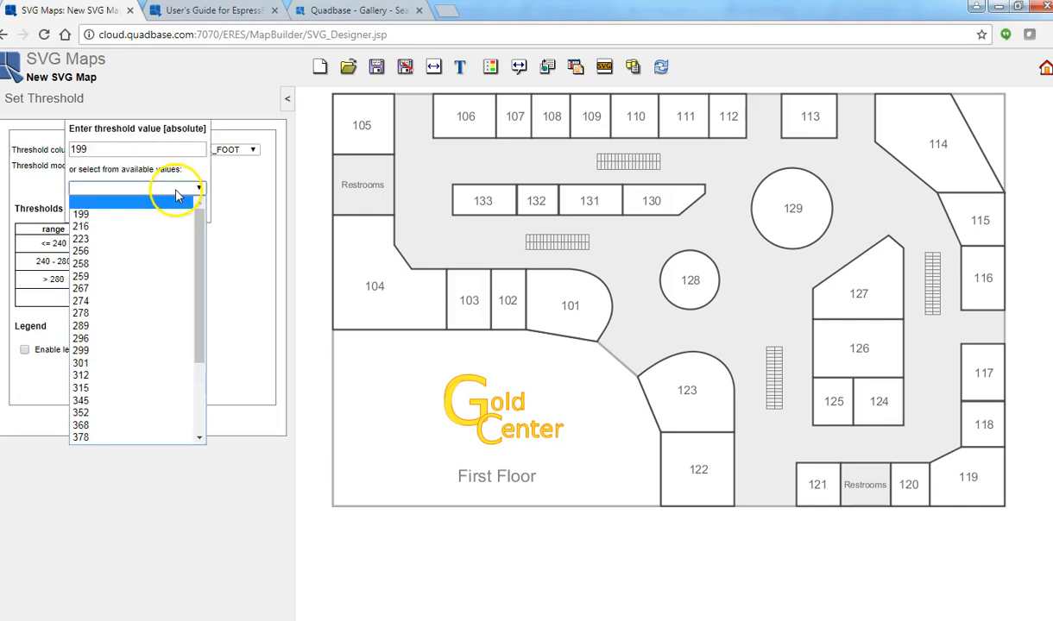
click(147, 403)
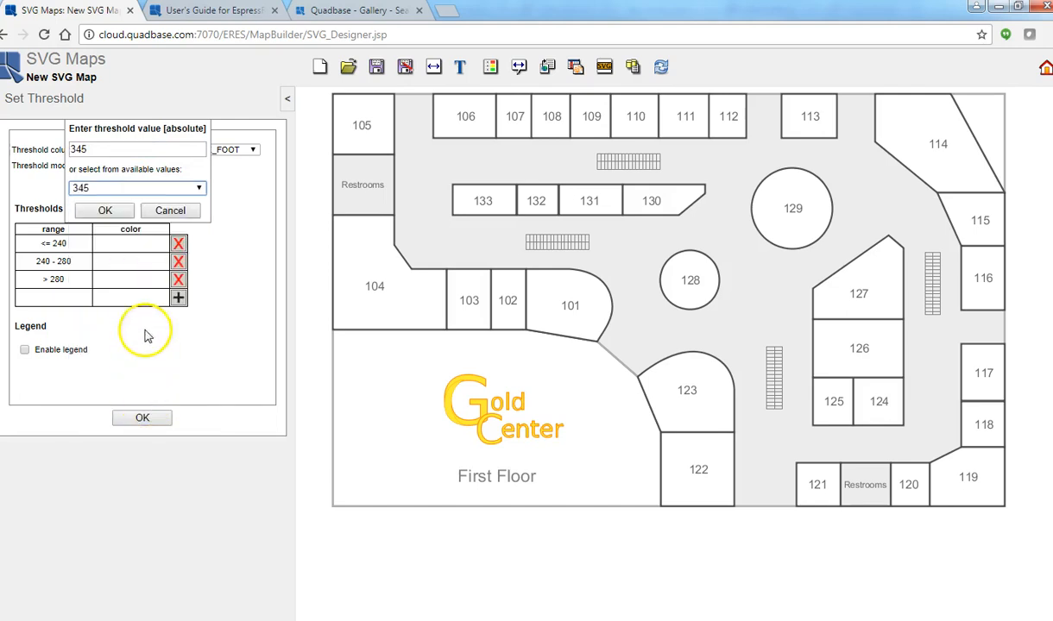
click(107, 212)
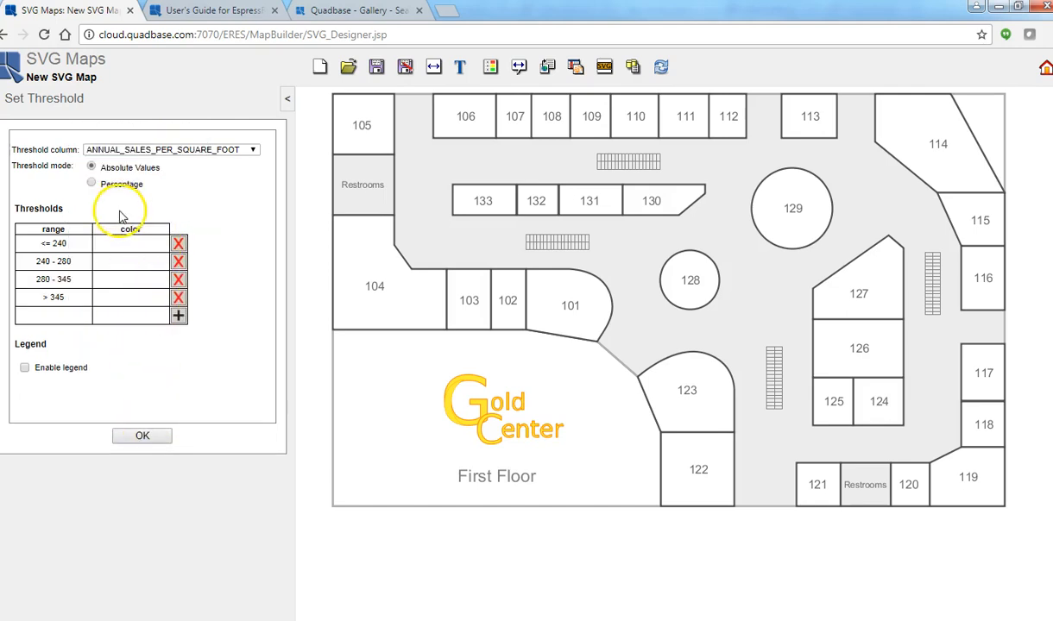
click(82, 297)
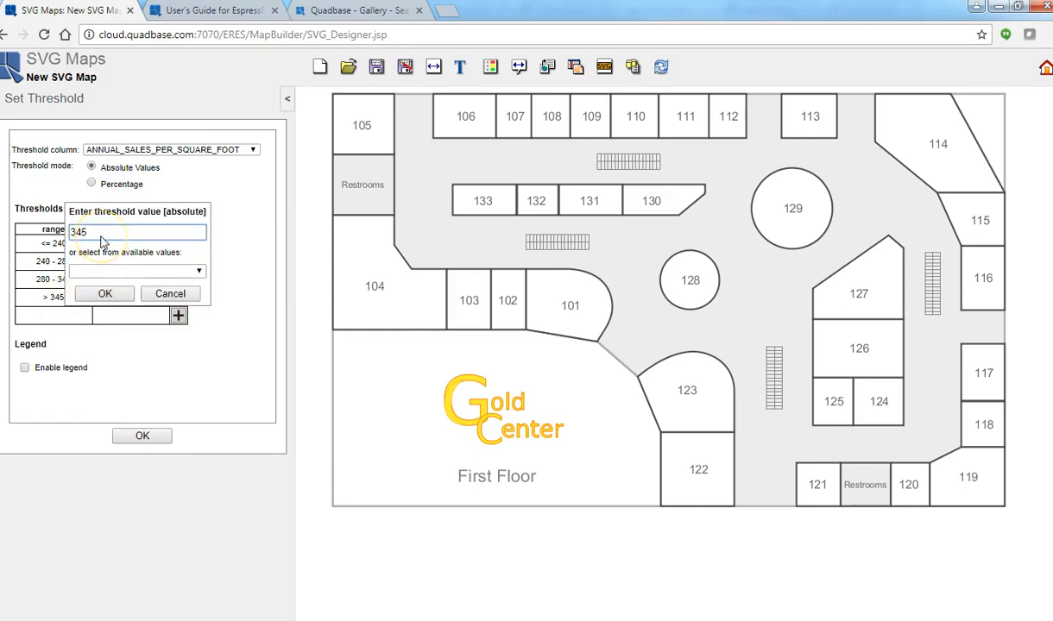
click(104, 293)
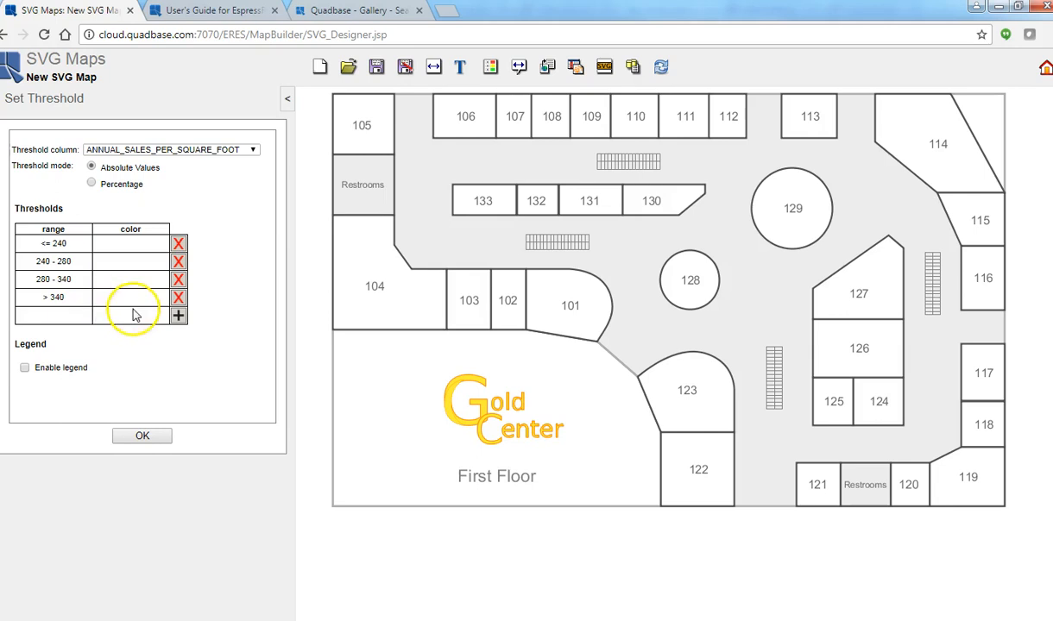
Step: Color the <= 240 range light pink (255, 204, 204) and the 240 - 280 range light orange (255, 204, 102)
click(147, 247)
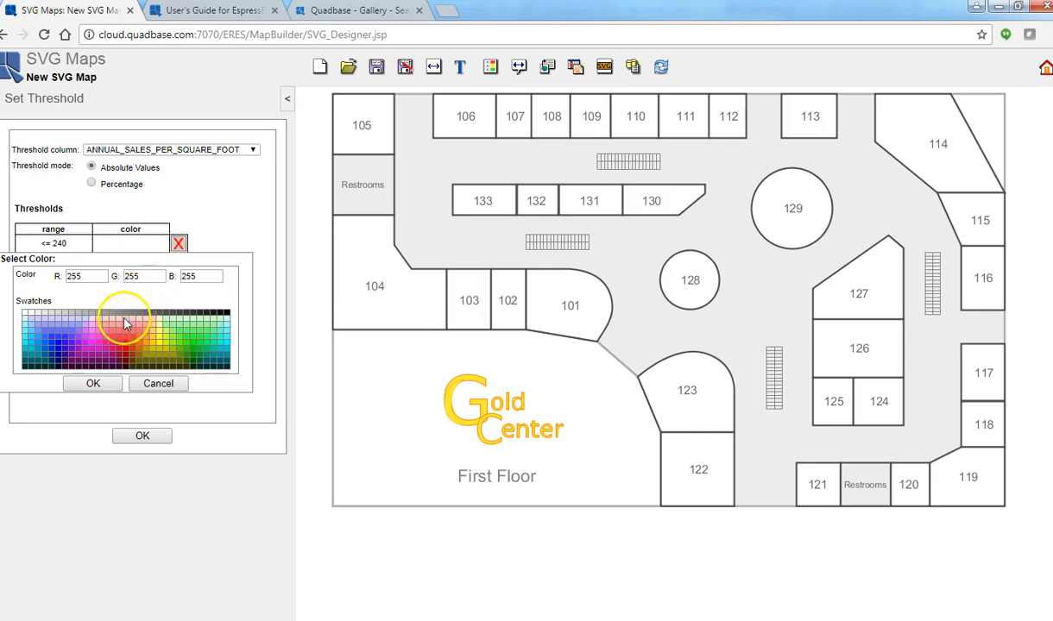
click(125, 323)
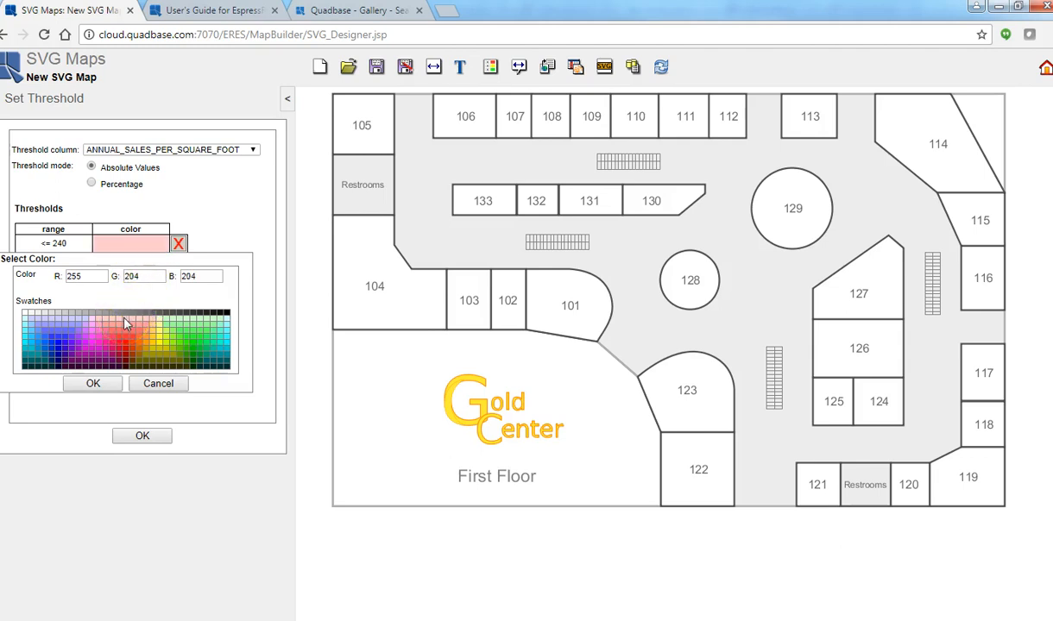
click(102, 382)
click(132, 261)
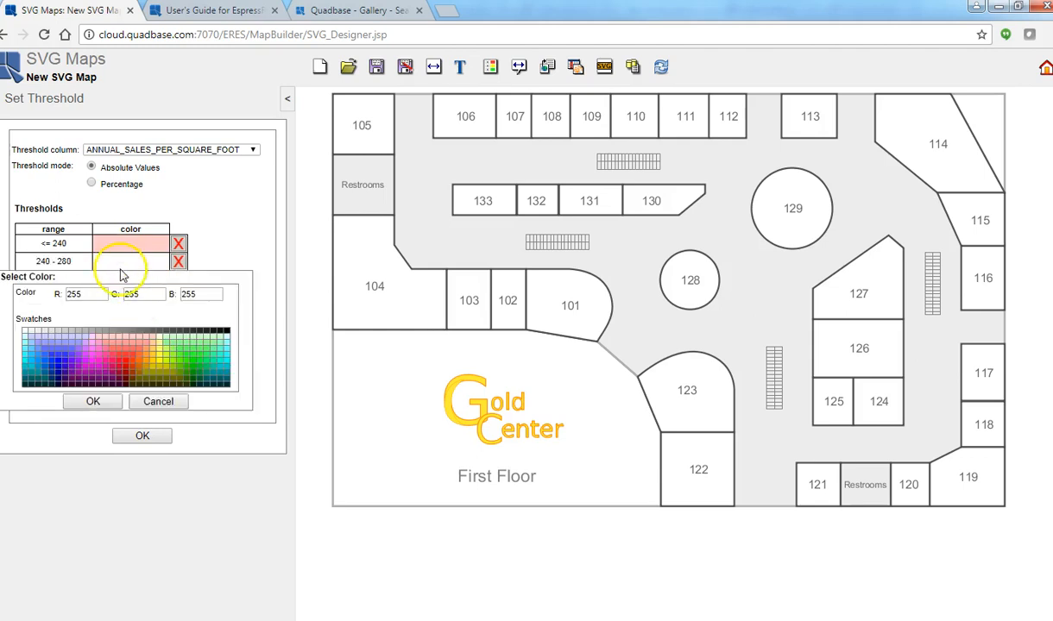
click(147, 344)
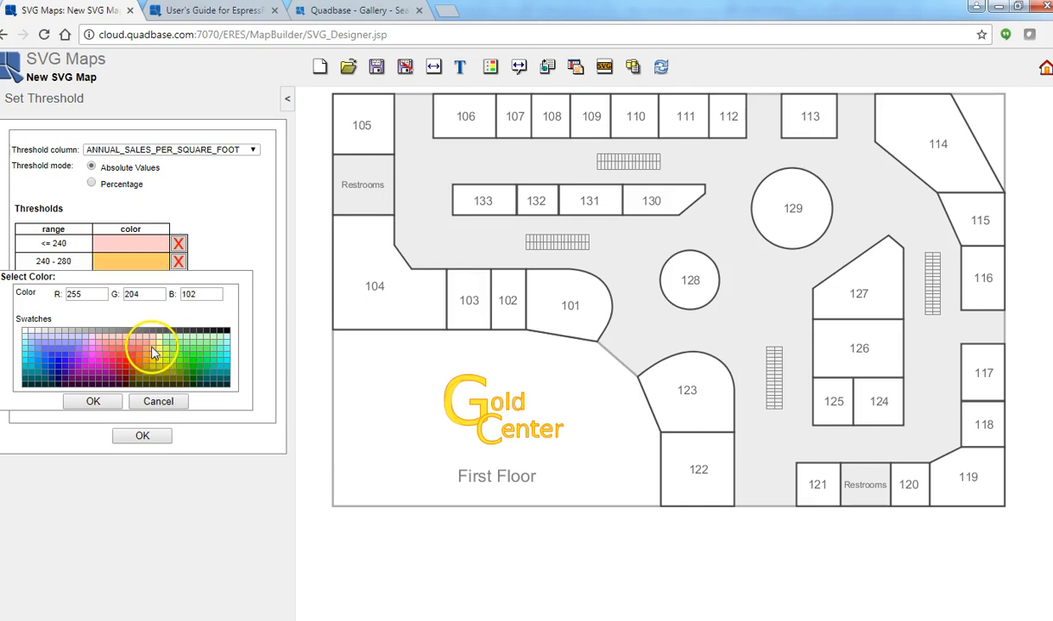
click(91, 401)
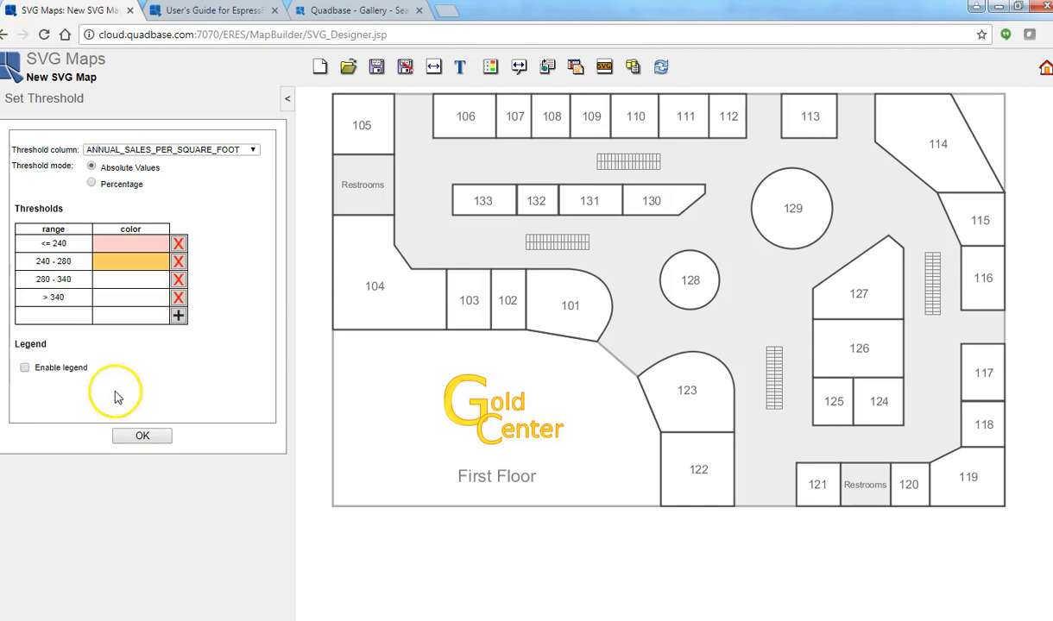
Step: Color the 280 - 340 range yellow and the > 340 range bright green
click(136, 285)
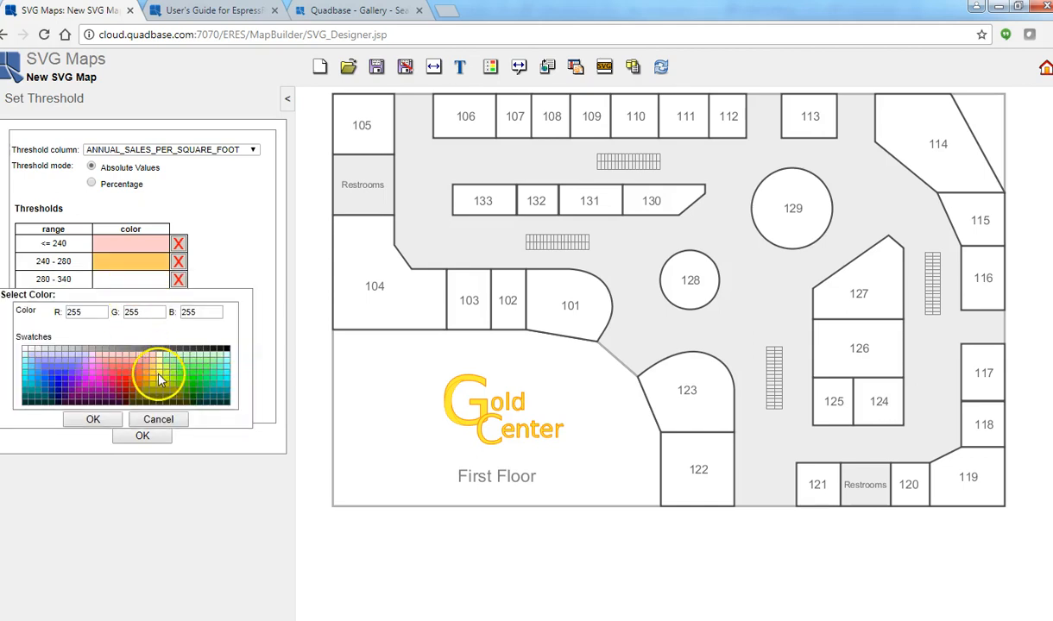
click(160, 378)
click(93, 419)
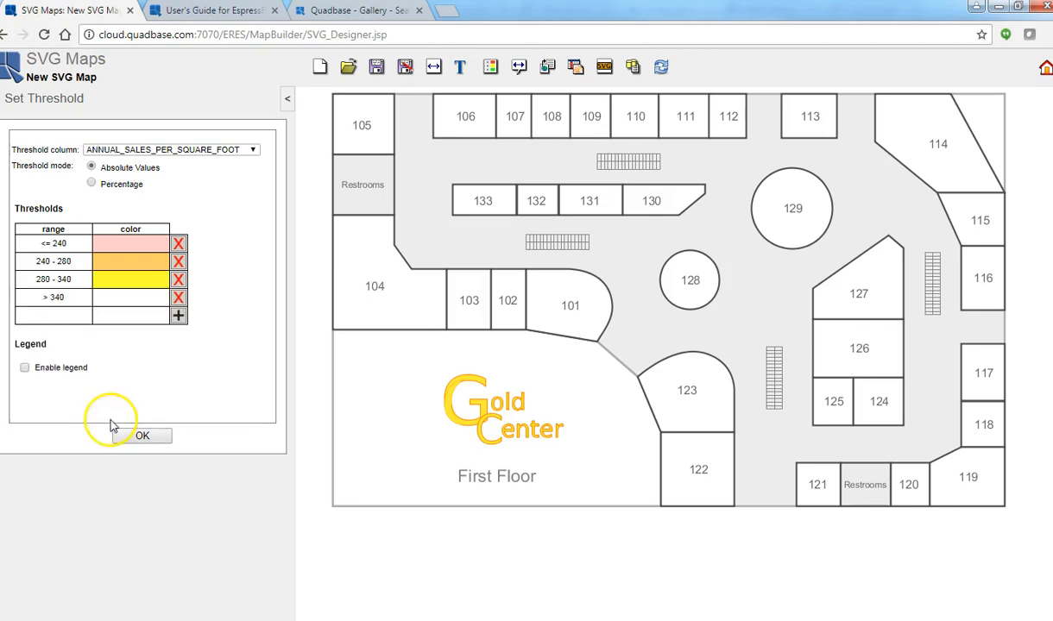
click(141, 297)
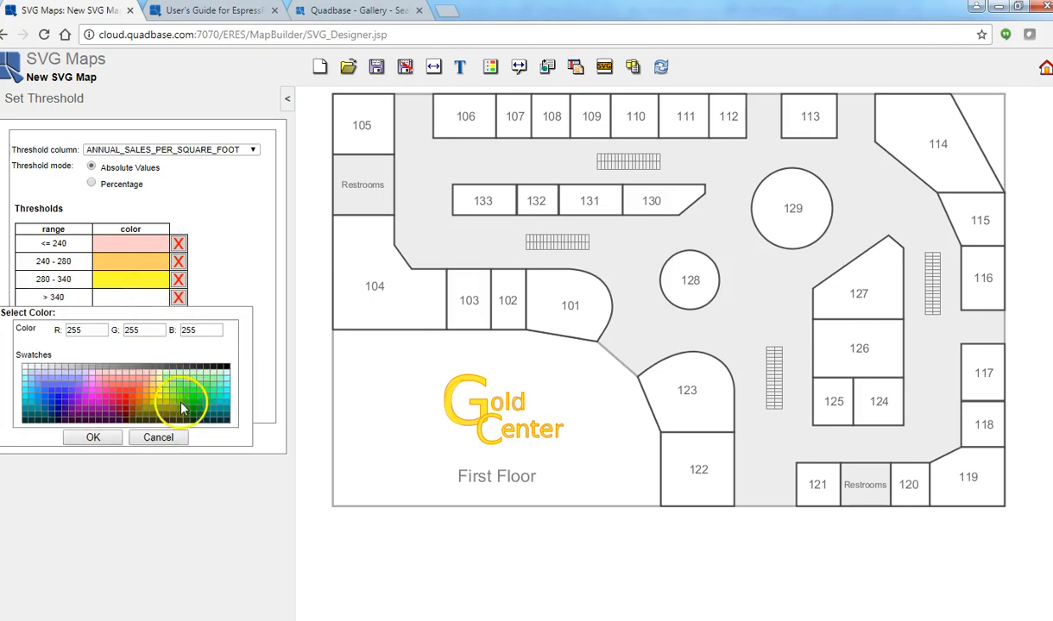
click(190, 404)
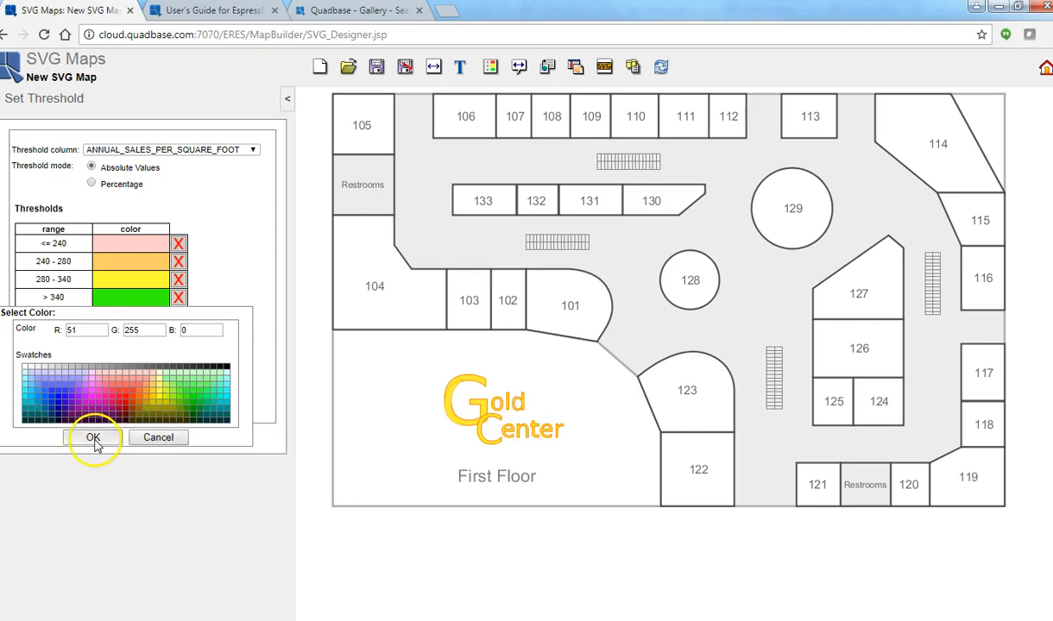
click(93, 436)
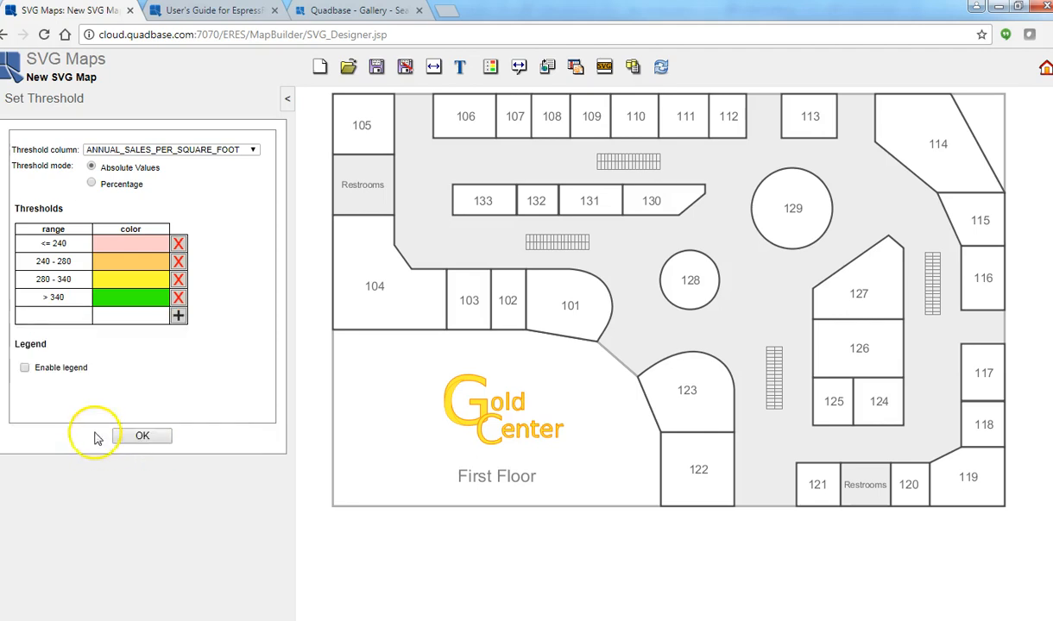
Step: Enable the legend and label the four ranges "<=240", "between 240 and 280", "between 280 and 340" and "> 340"
click(25, 369)
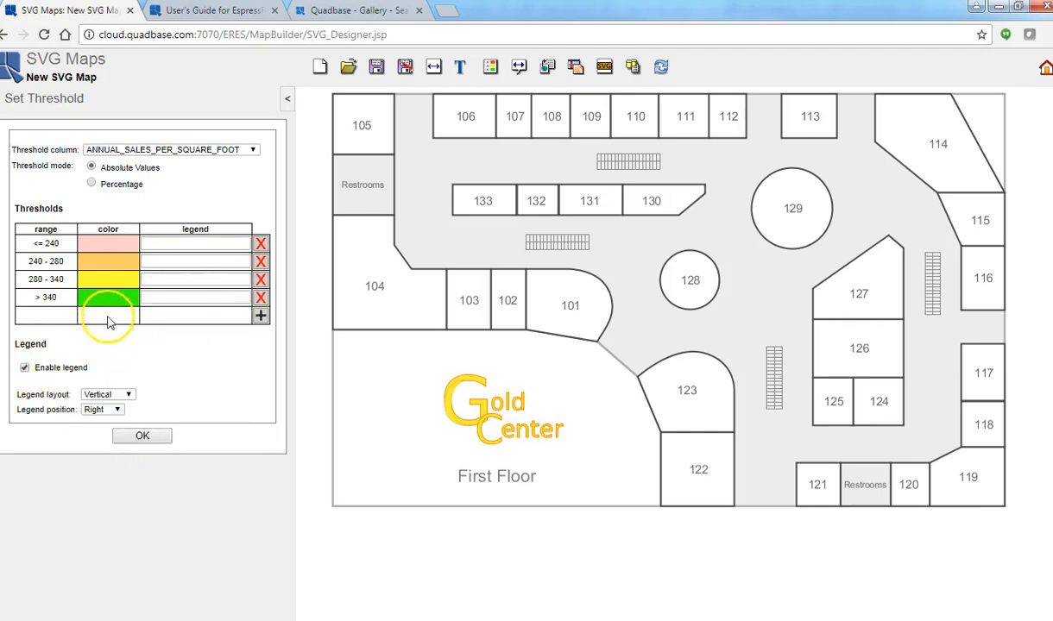
click(203, 245)
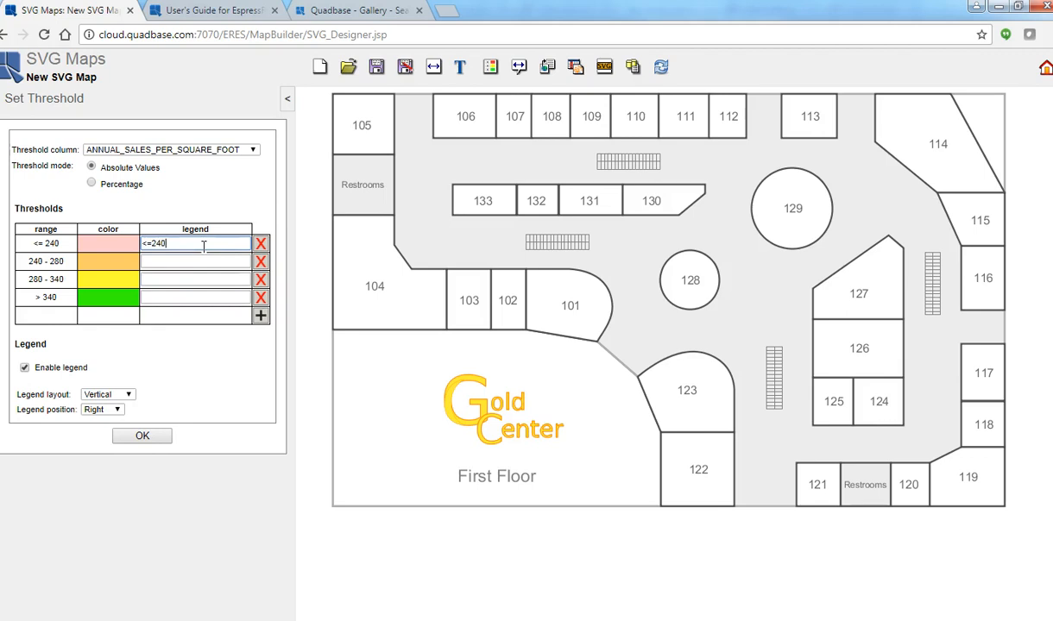
click(206, 263)
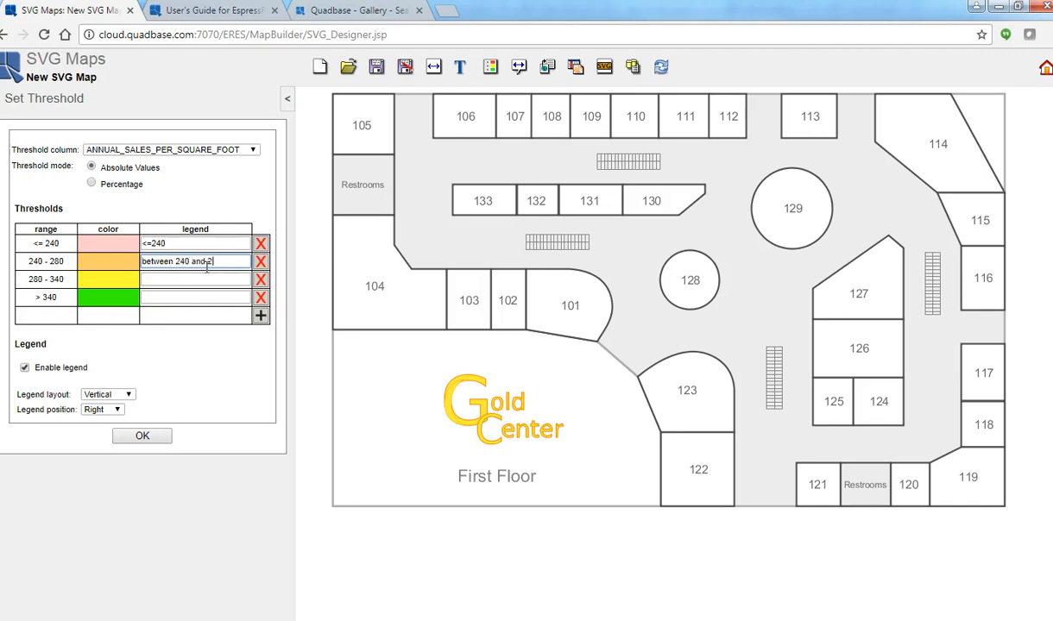
click(200, 280)
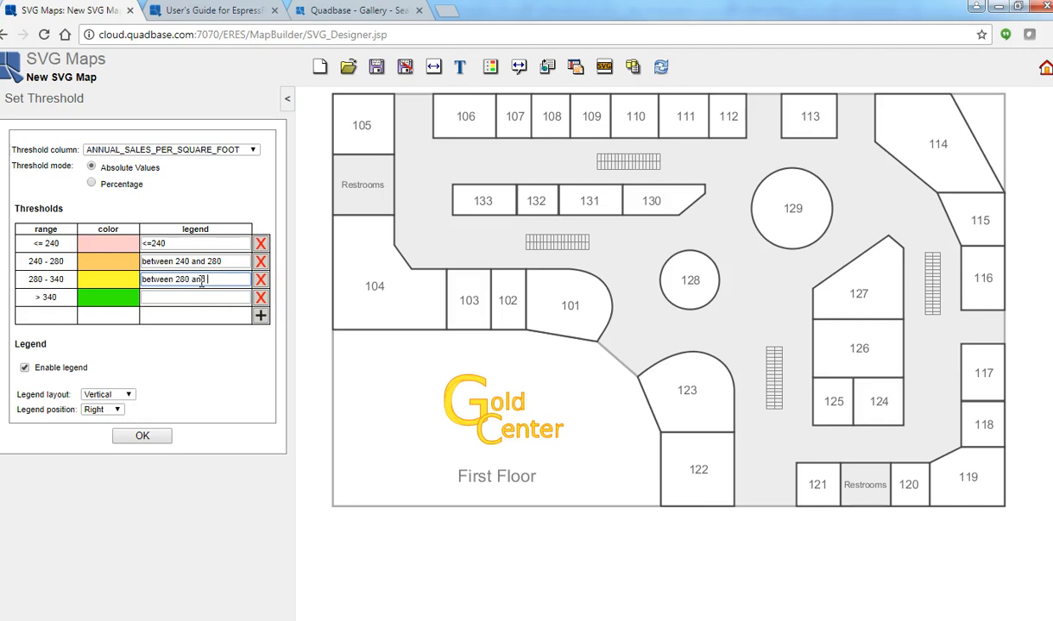
click(209, 298)
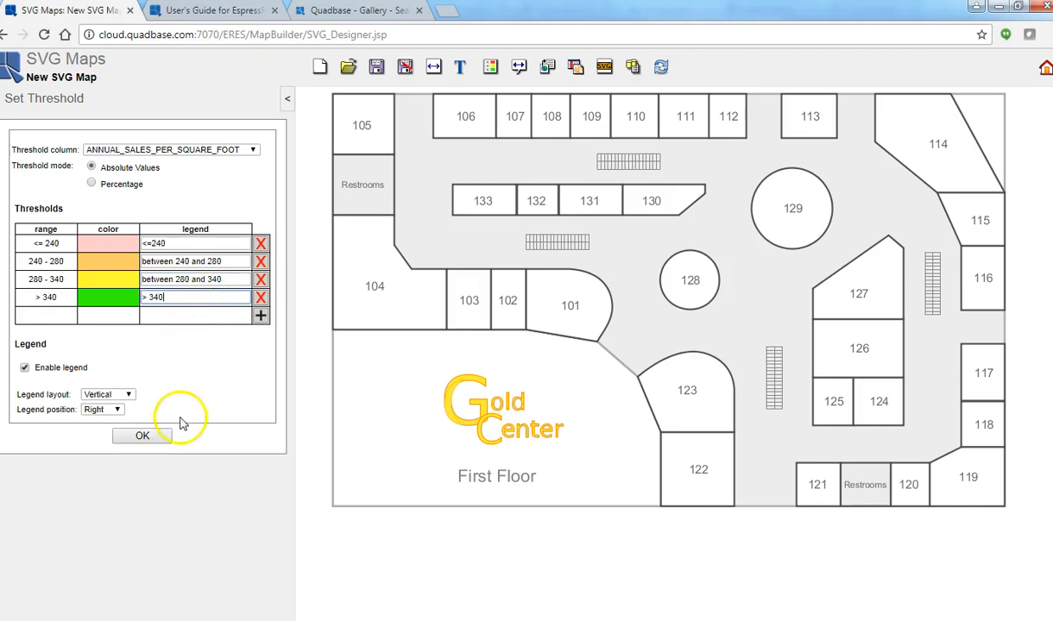
Step: Set the legend to a Horizontal layout in the Bottom position and apply the threshold settings to the map
click(128, 395)
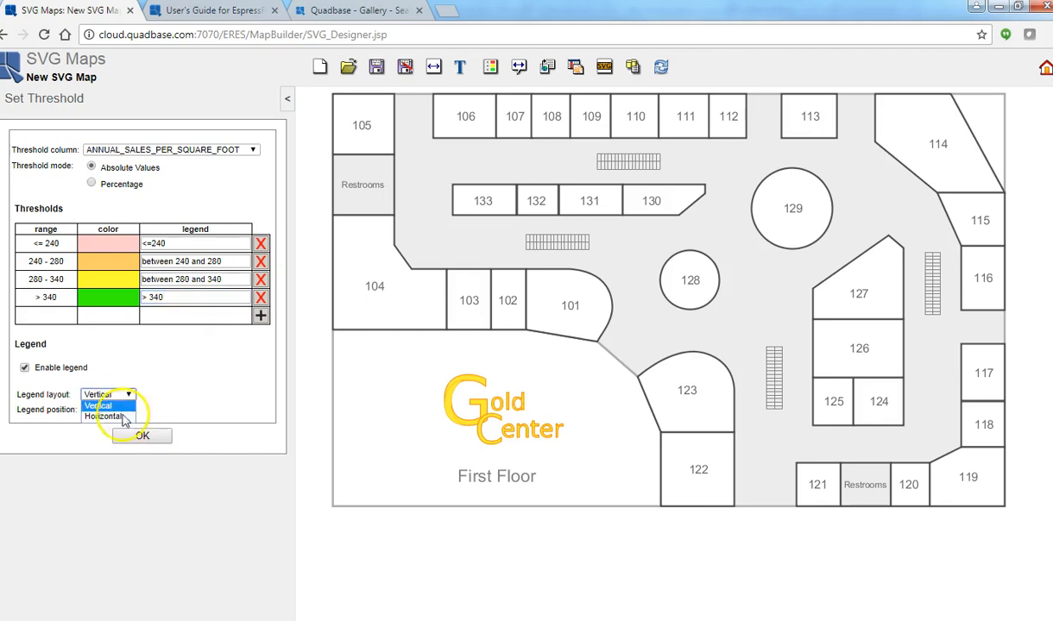
click(122, 418)
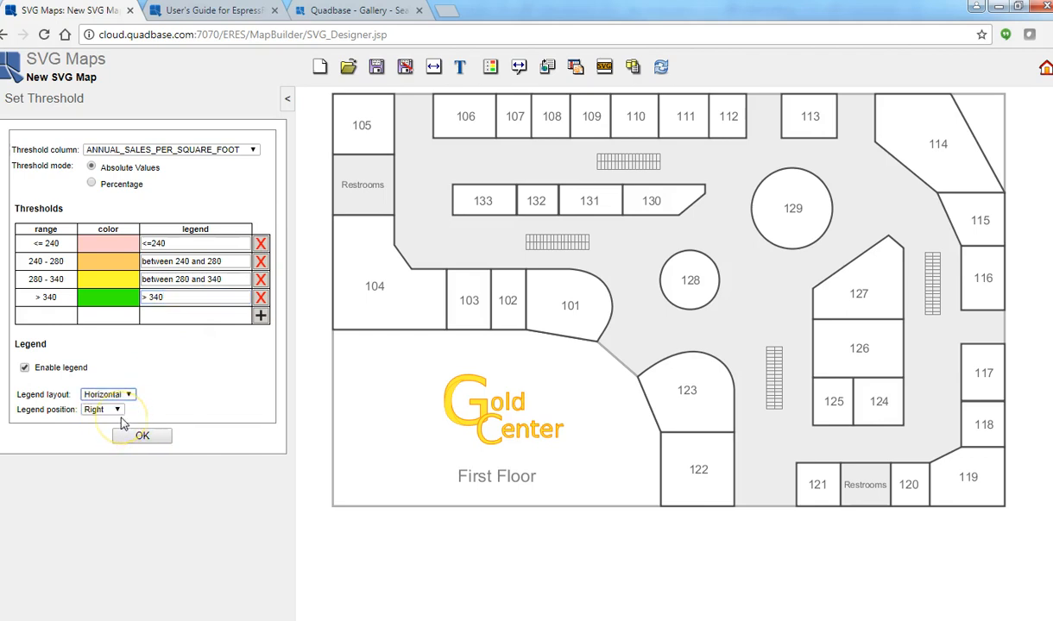
click(130, 440)
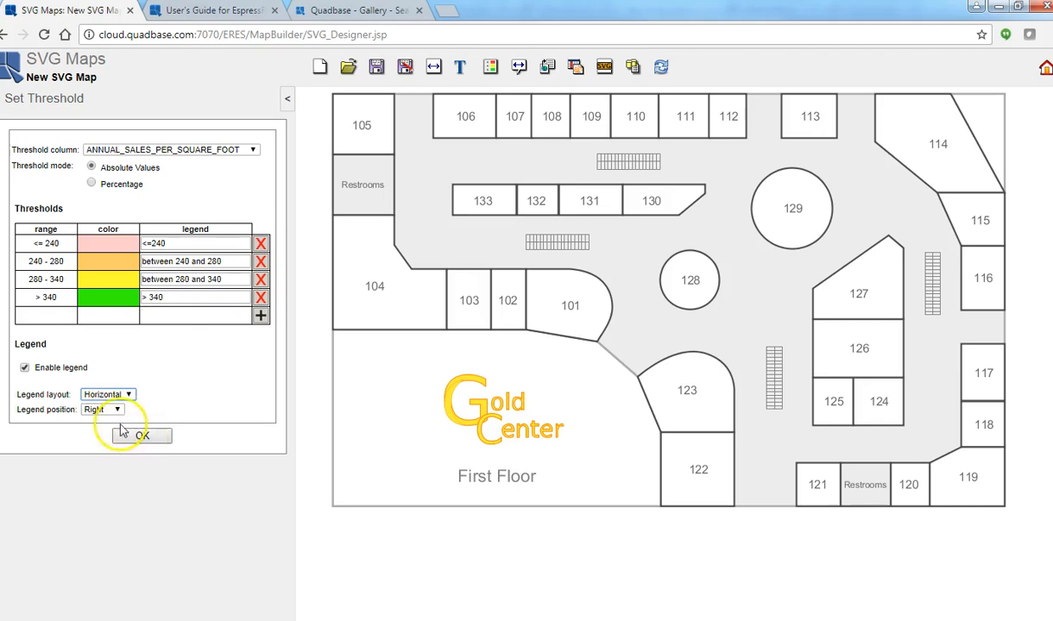
click(116, 409)
click(108, 443)
click(145, 437)
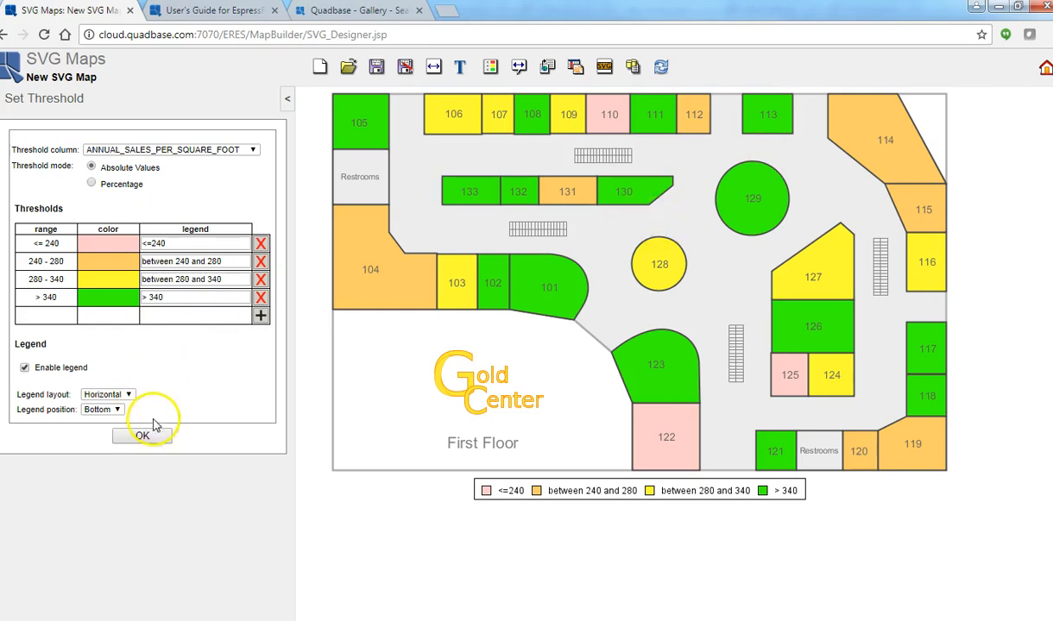
Step: Add FLOOR, ANNUAL_SALES_PER_SQUARE_FOOT and ANUAL_SALES to the columns displayed in the map's tooltips
click(518, 71)
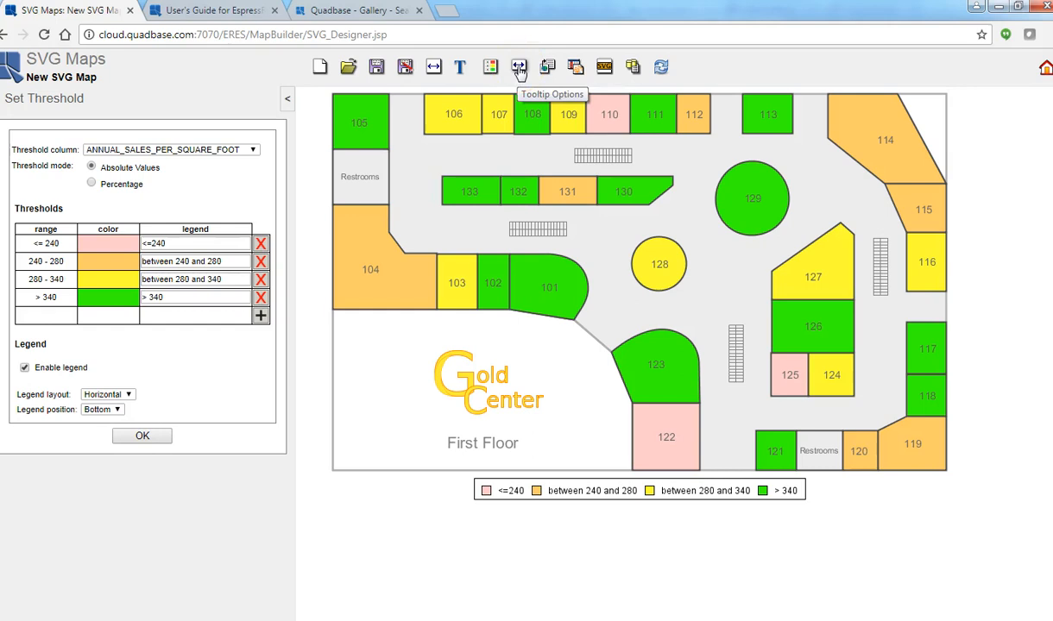
click(519, 71)
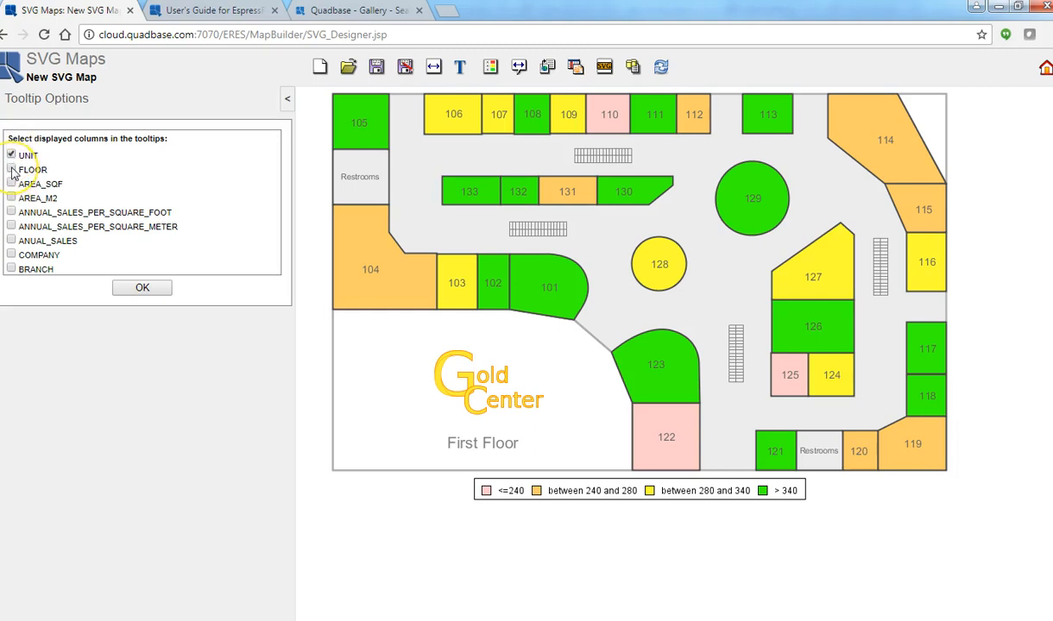
click(12, 170)
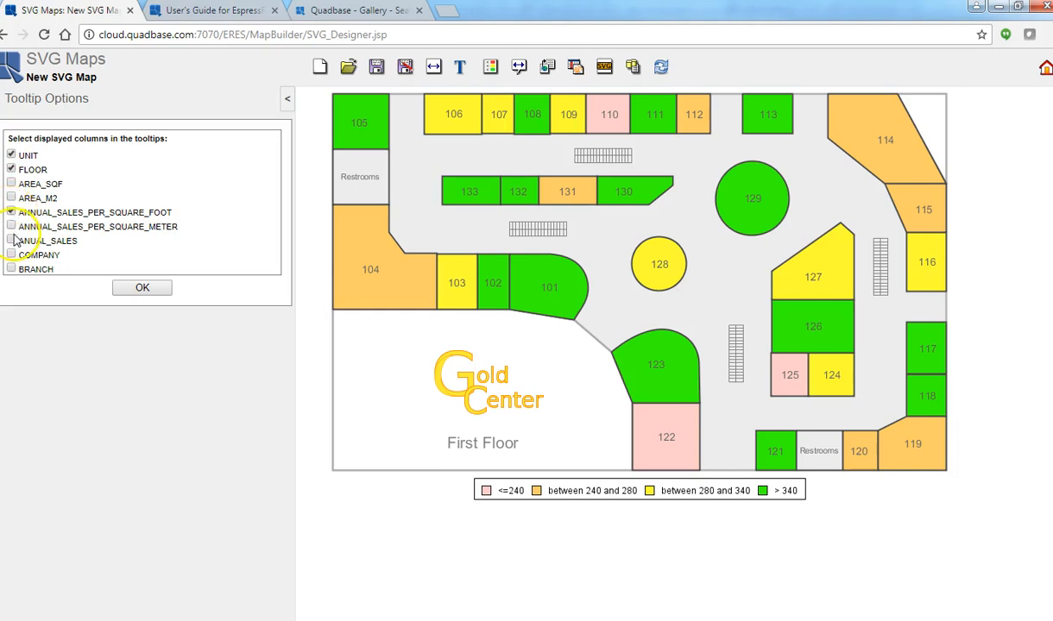
click(143, 290)
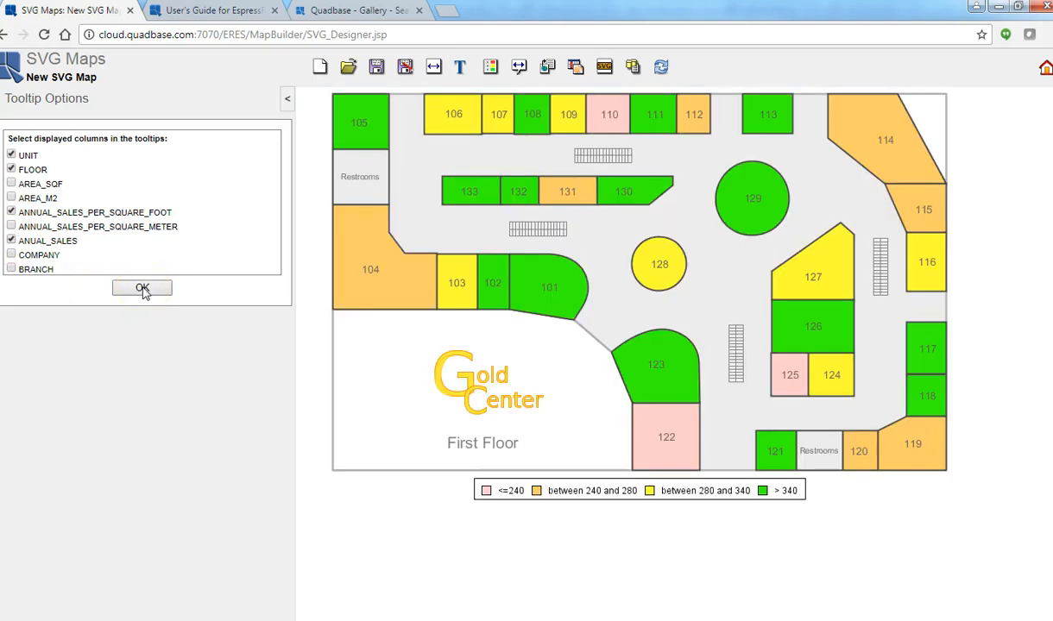
Step: Check the tooltips of several store areas on the map, including units 101, 128 and 129
mouse_move(562, 310)
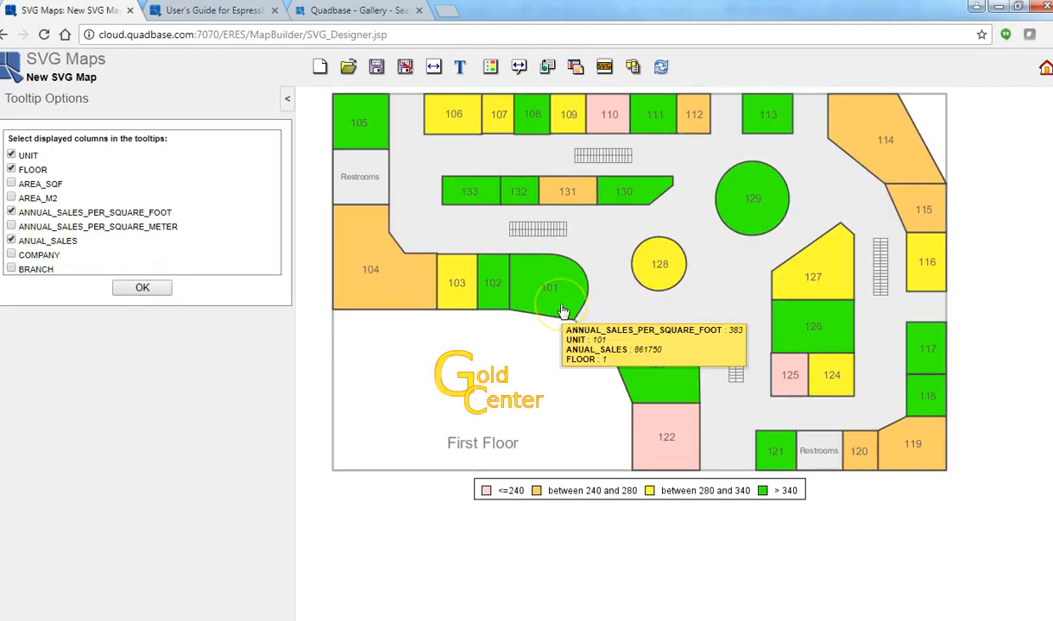
mouse_move(663, 277)
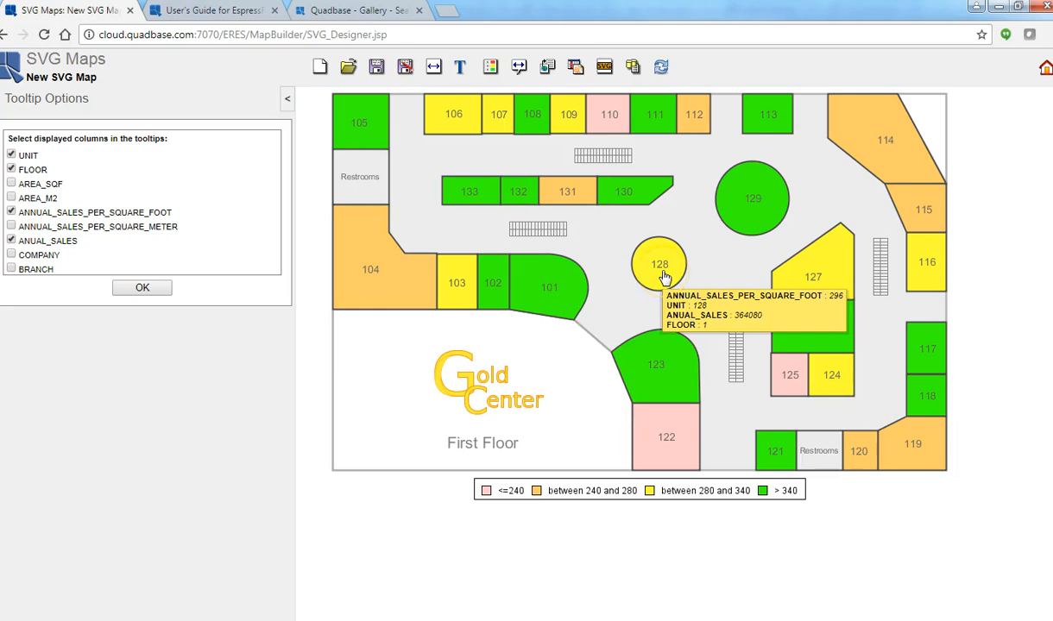
mouse_move(740, 209)
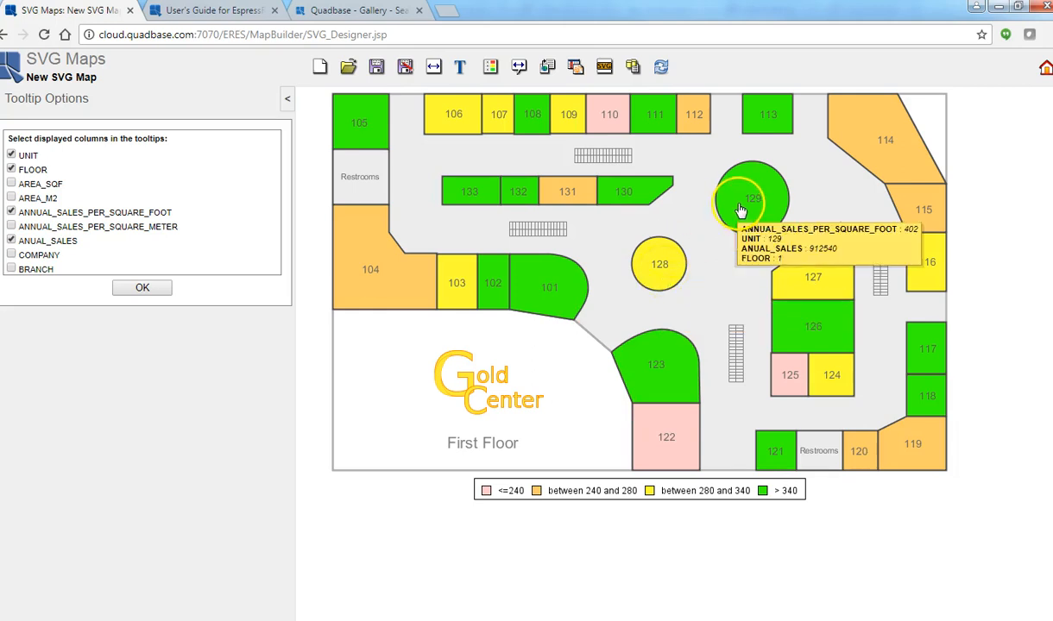
click(747, 203)
click(817, 228)
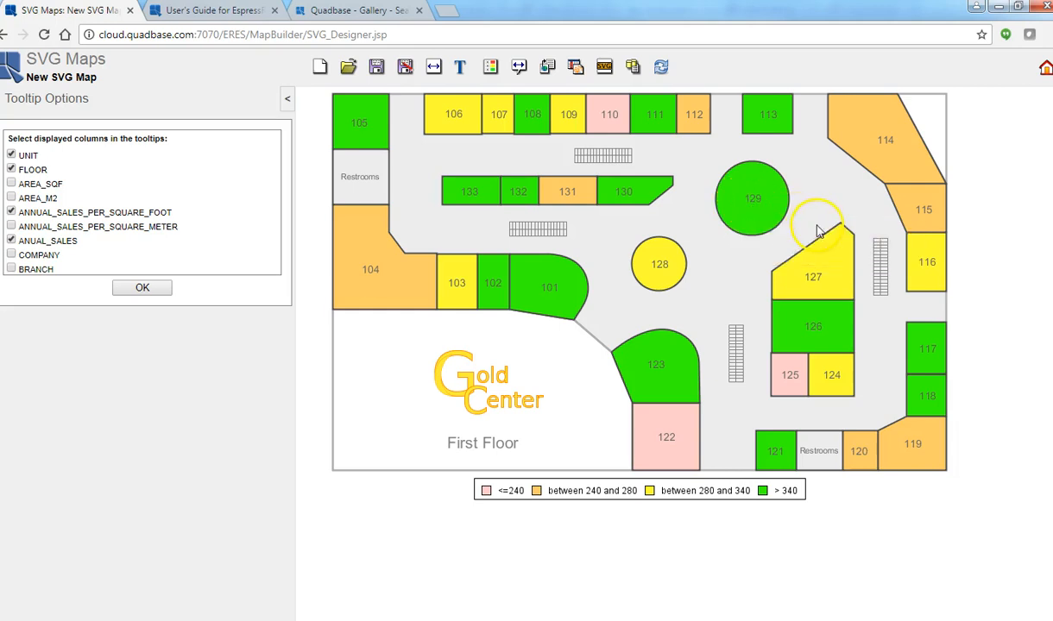
mouse_move(626, 192)
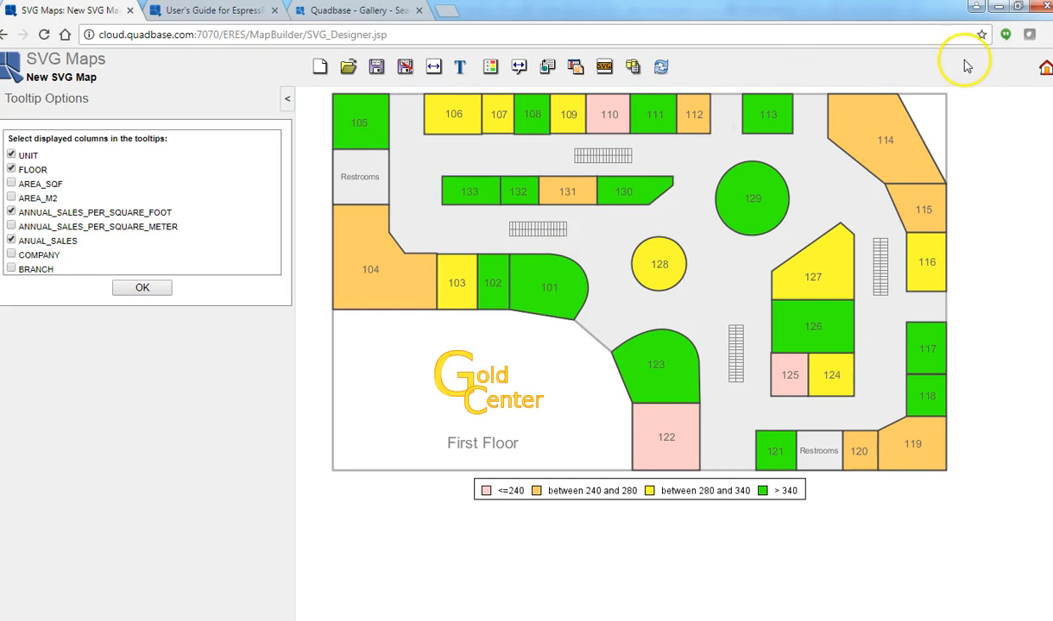
Step: Save the map as GoldCenterSales in the Demo folder
click(377, 69)
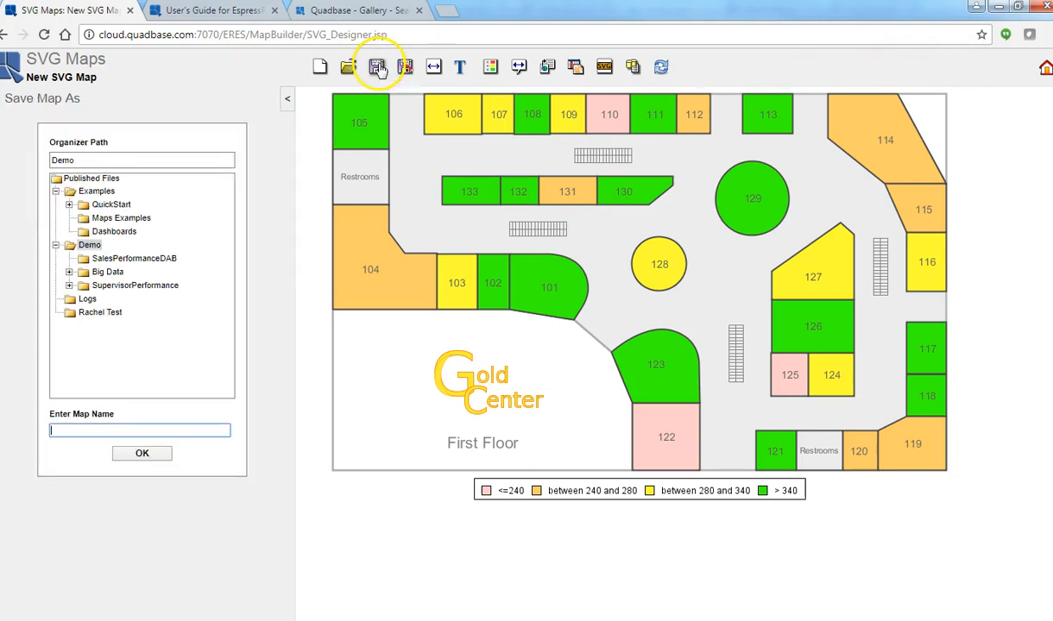
click(86, 246)
click(112, 429)
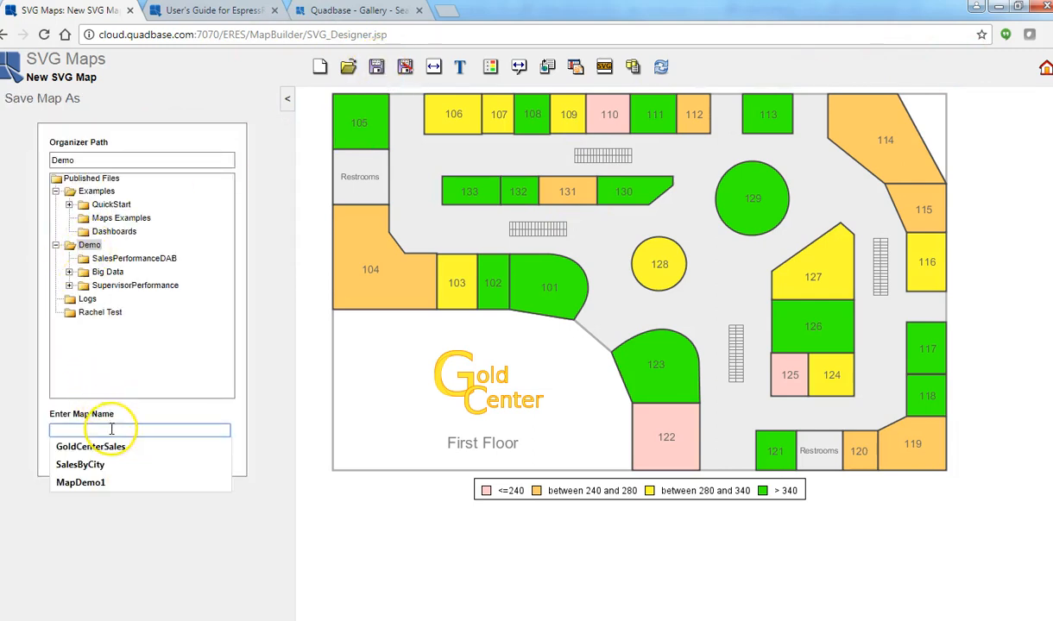
text(Go)
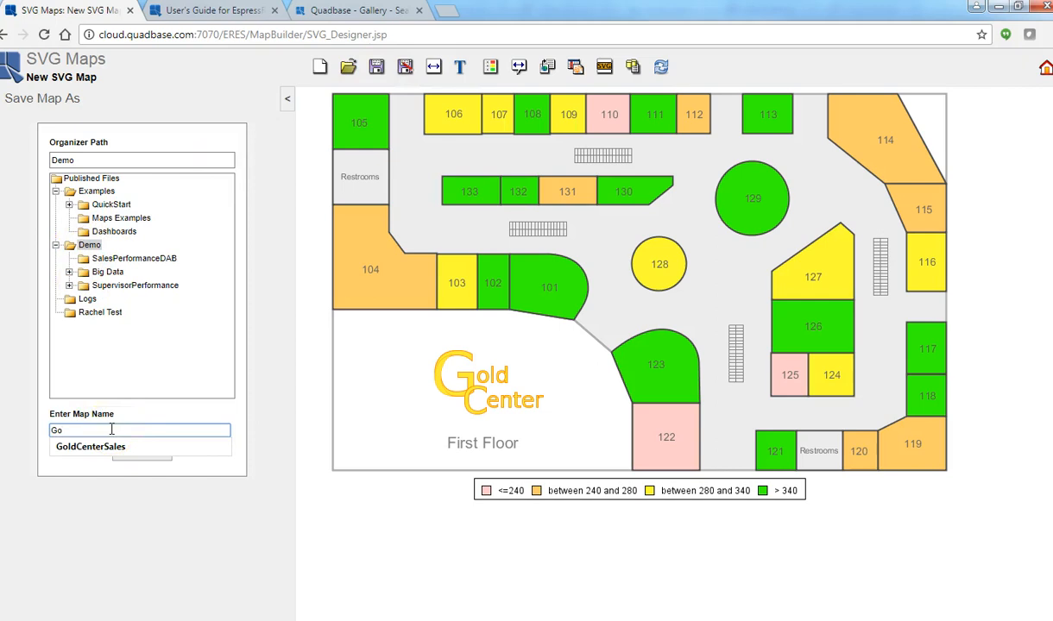
click(90, 446)
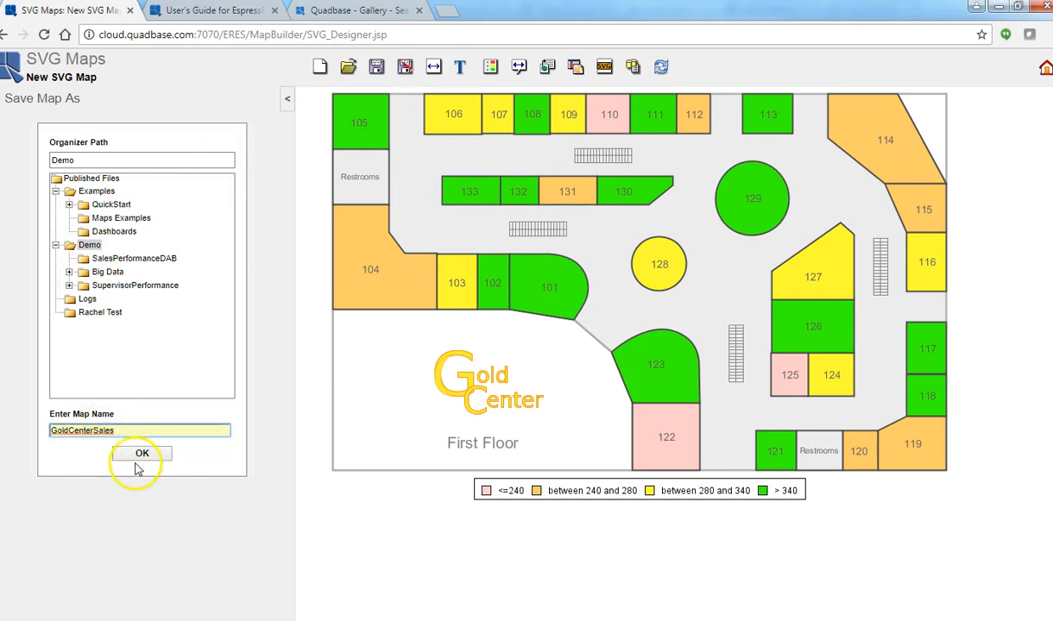
click(138, 457)
click(572, 365)
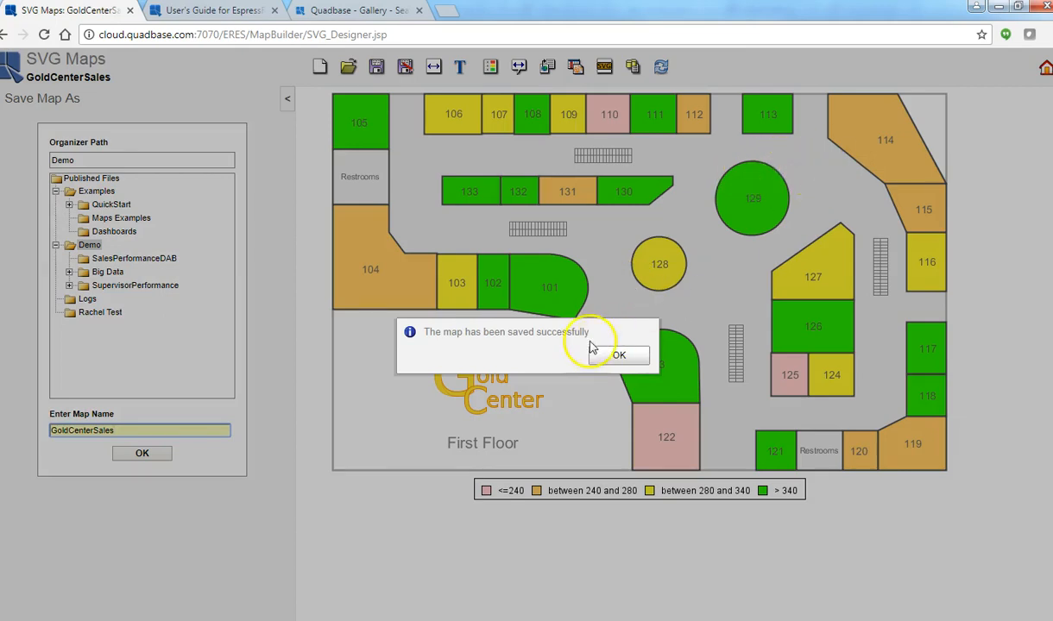
click(616, 353)
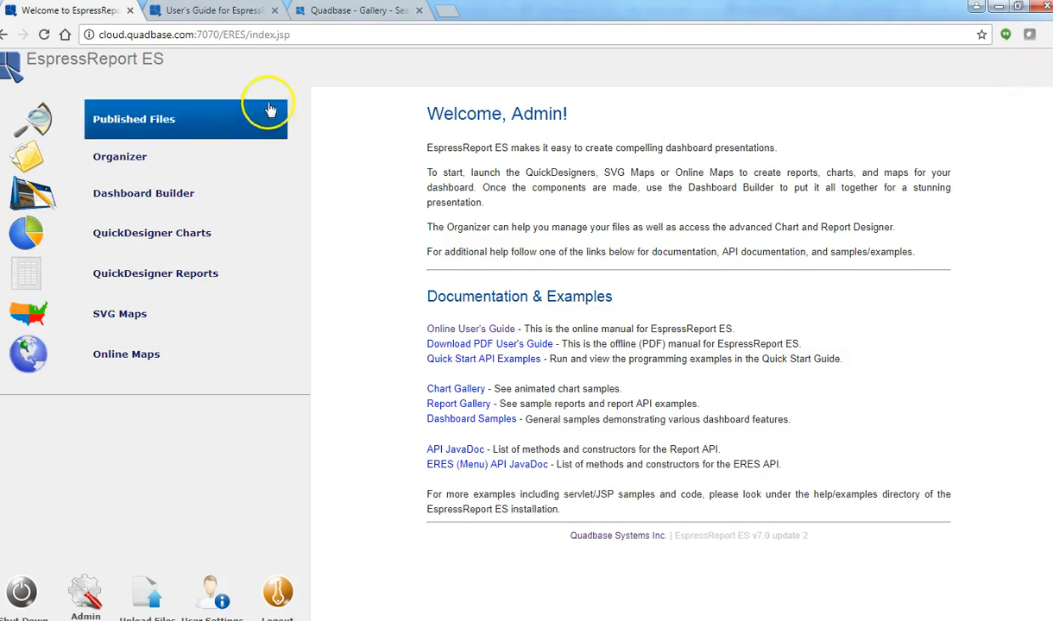
Step: View the published GoldCenterSales map from the Demo folder with the floor parameter set to 1
click(123, 123)
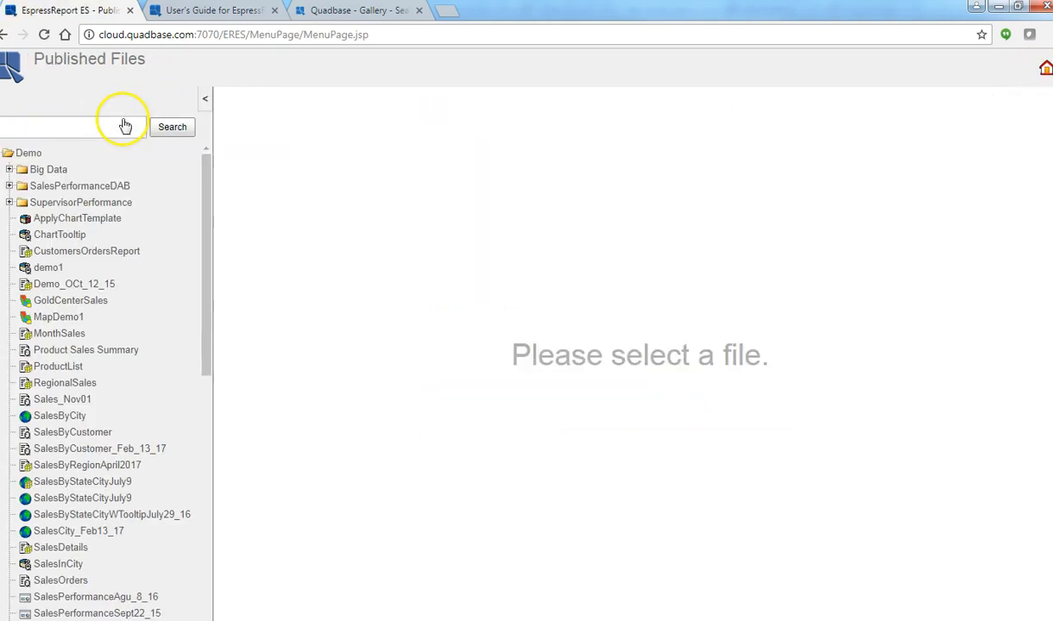
click(83, 304)
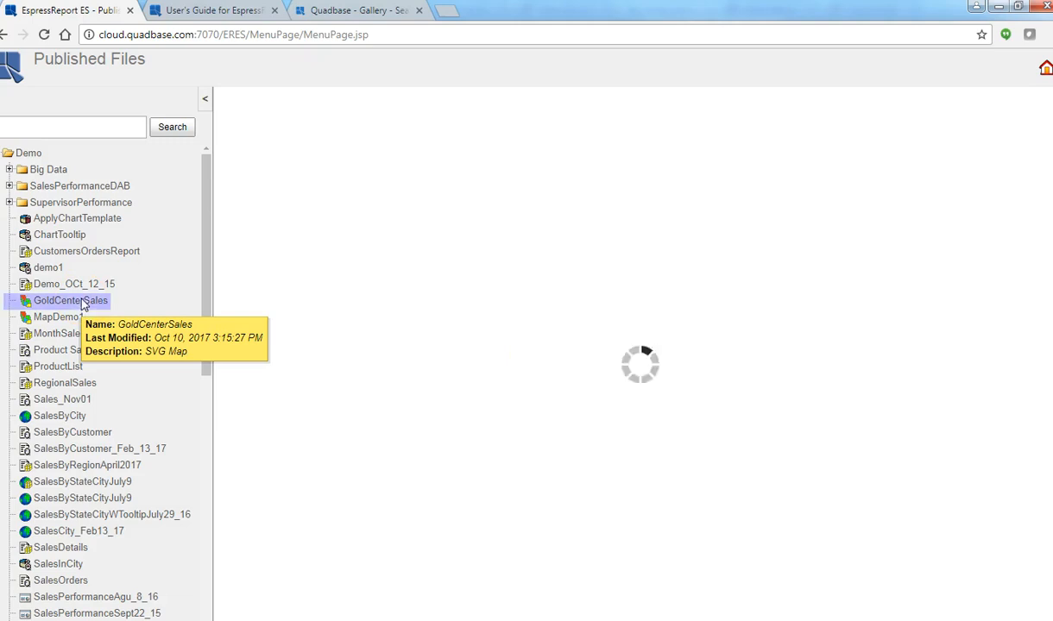
click(207, 100)
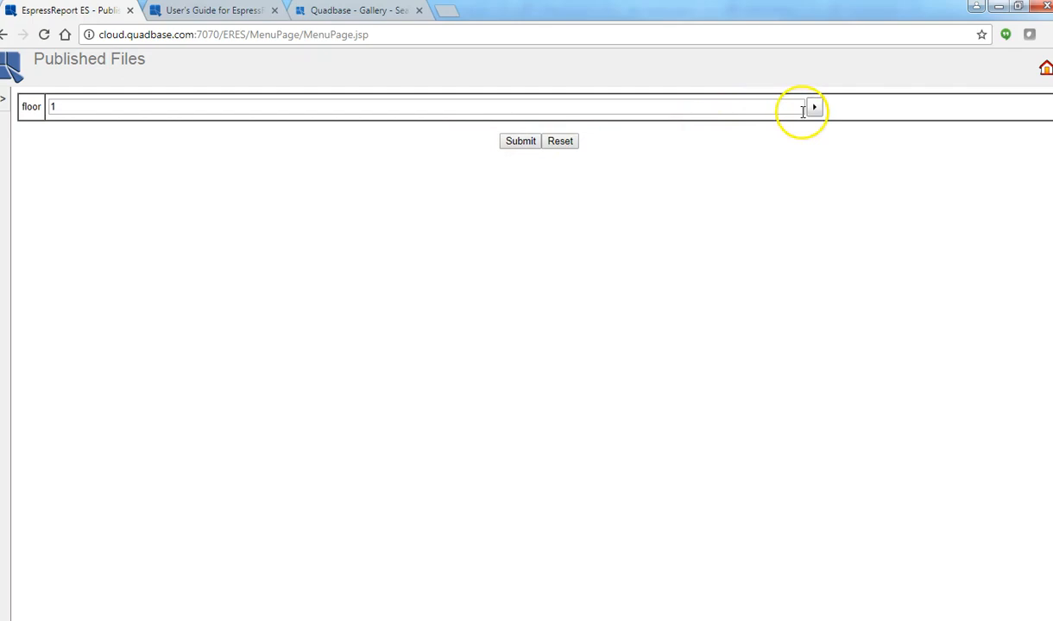
click(516, 143)
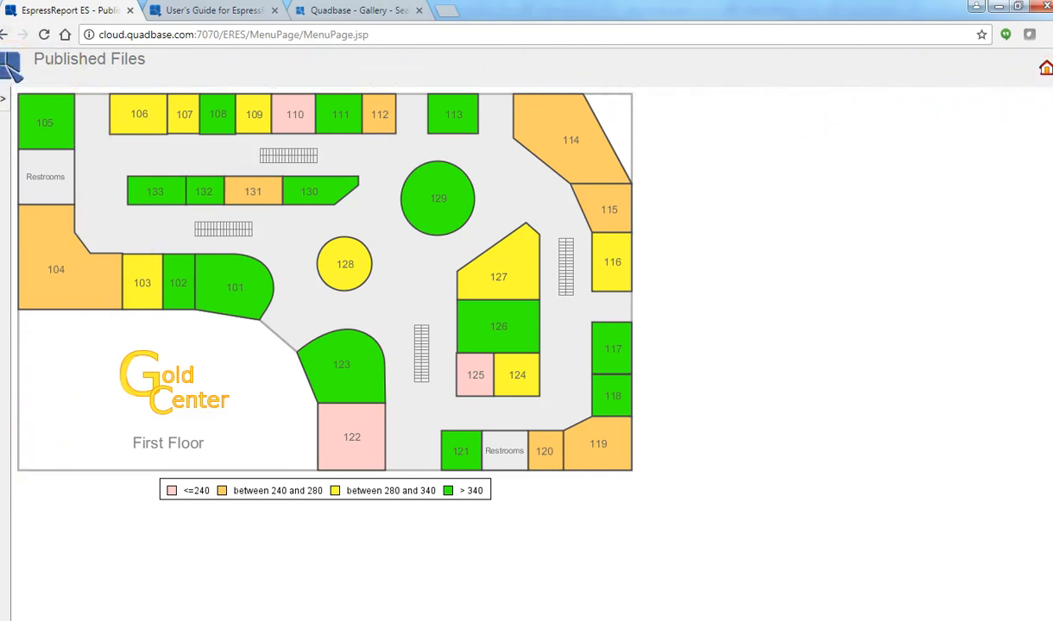
Step: Return to the parameter prompt and view the published map with floor set to 3
click(3, 38)
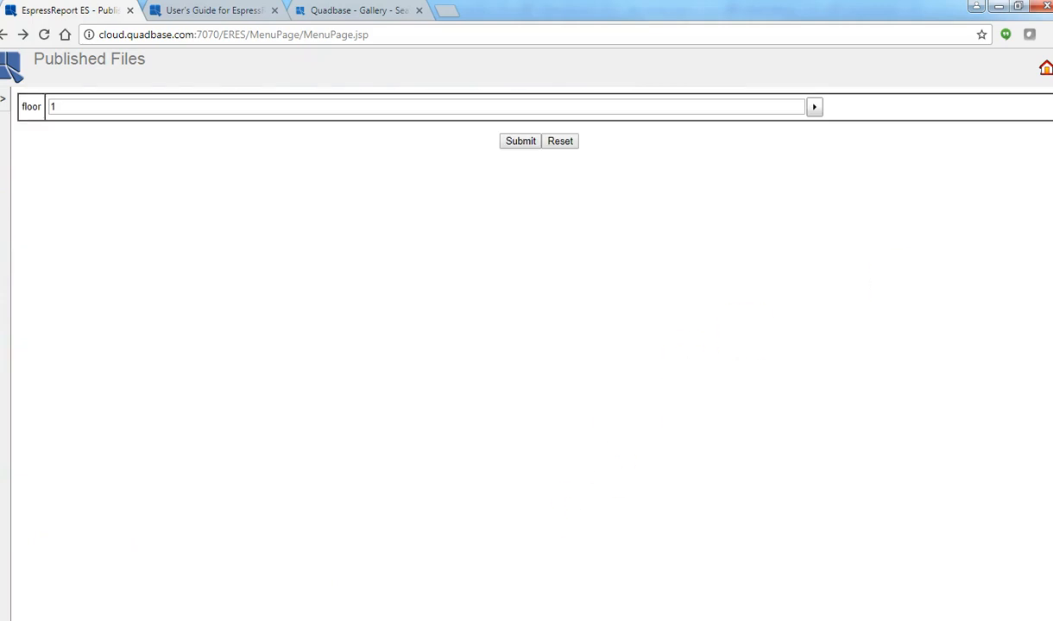
click(814, 108)
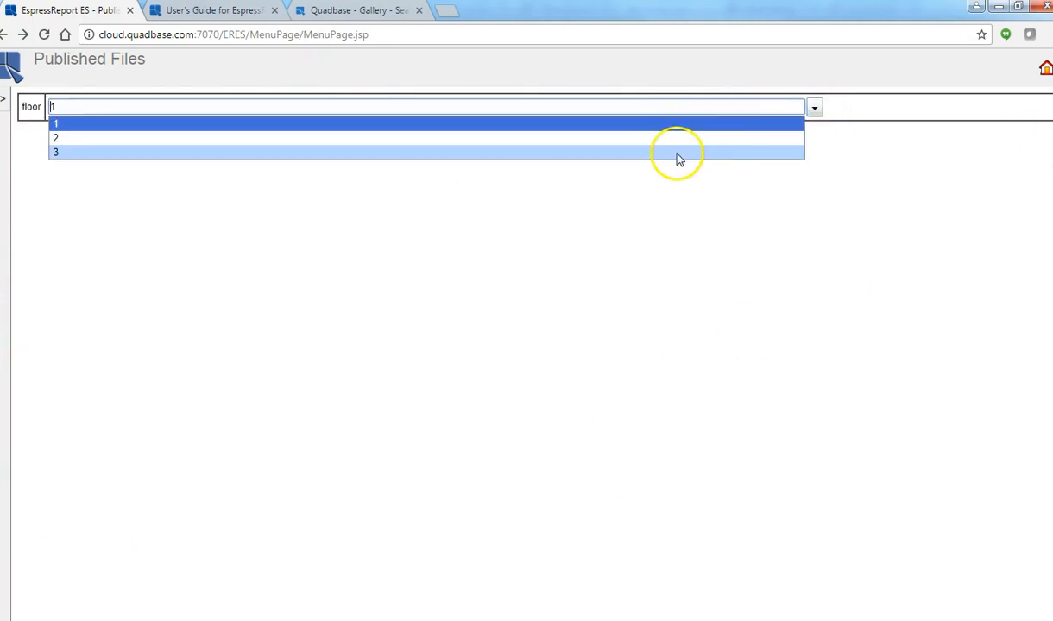
click(677, 153)
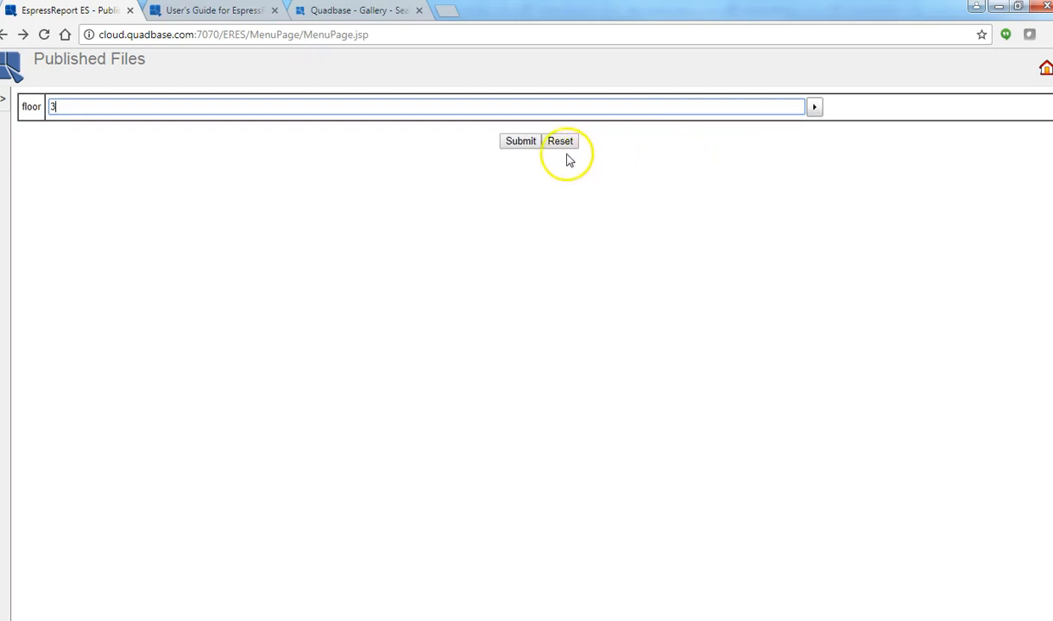
click(522, 147)
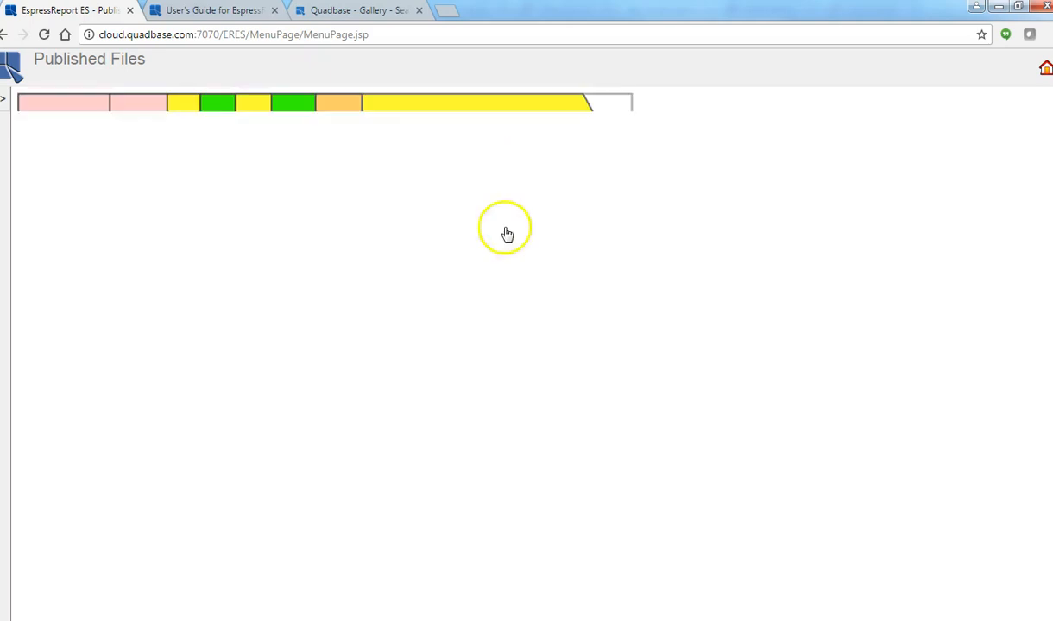
click(699, 234)
Step: Return to the SVG Maps designer and open the saved GoldCenterSales map from the Demo folder
click(1046, 70)
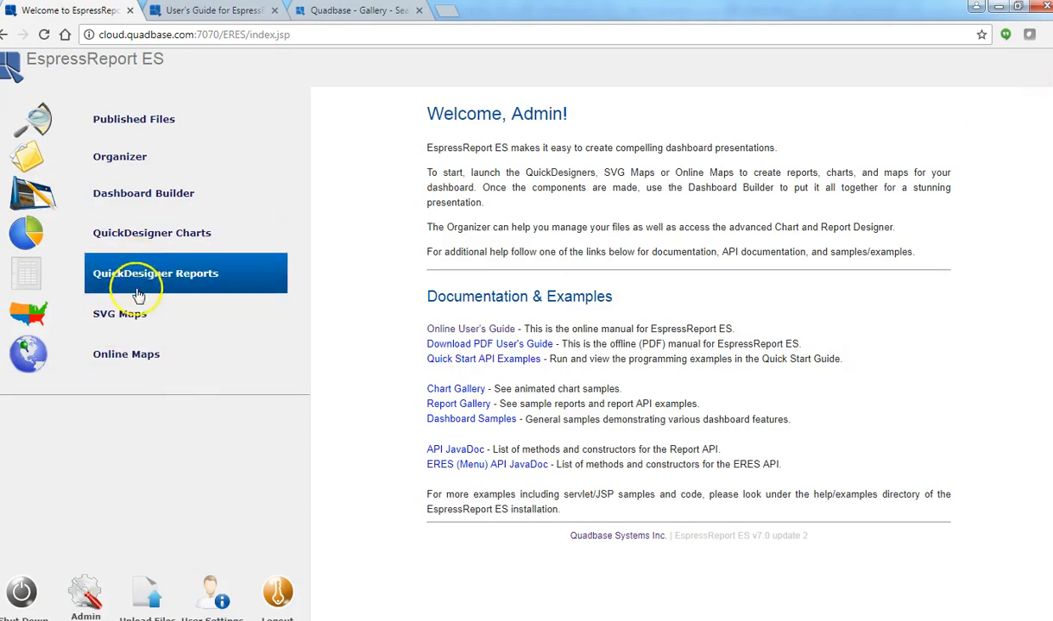
click(100, 323)
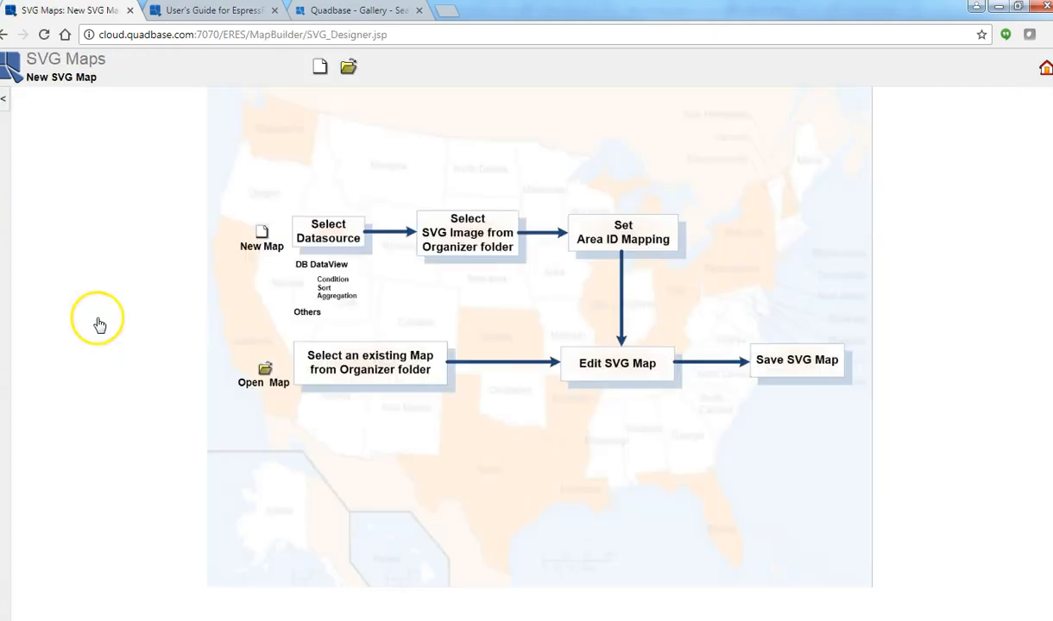
click(348, 69)
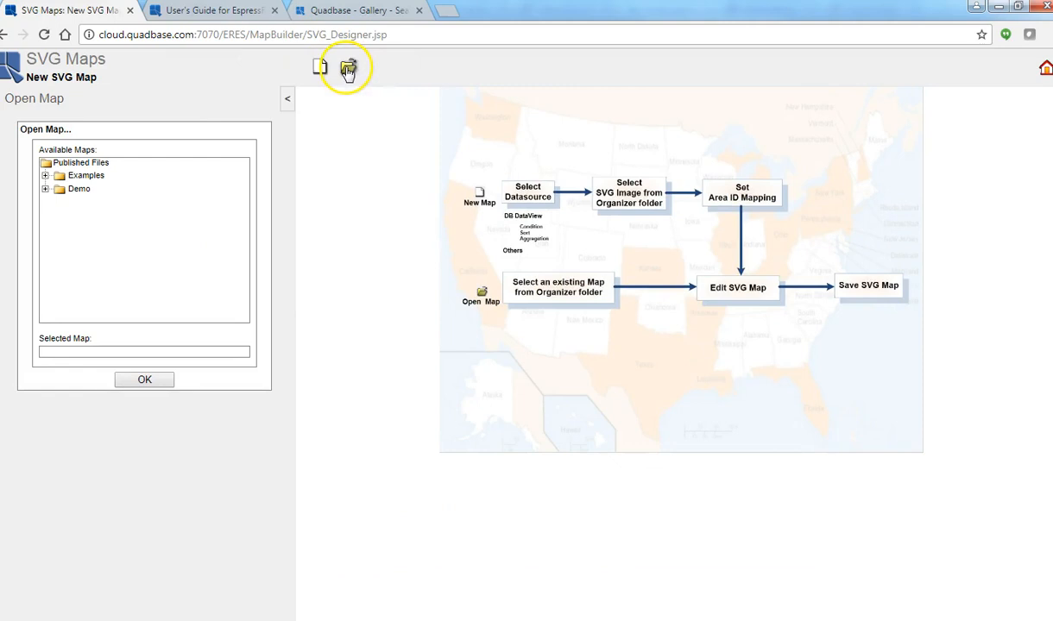
click(45, 188)
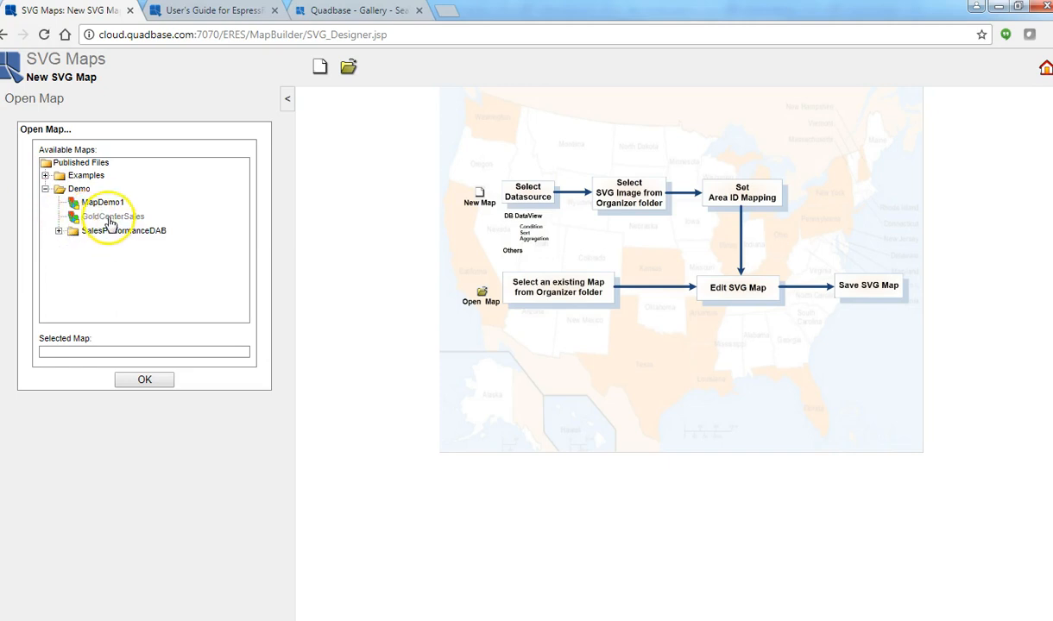
click(110, 220)
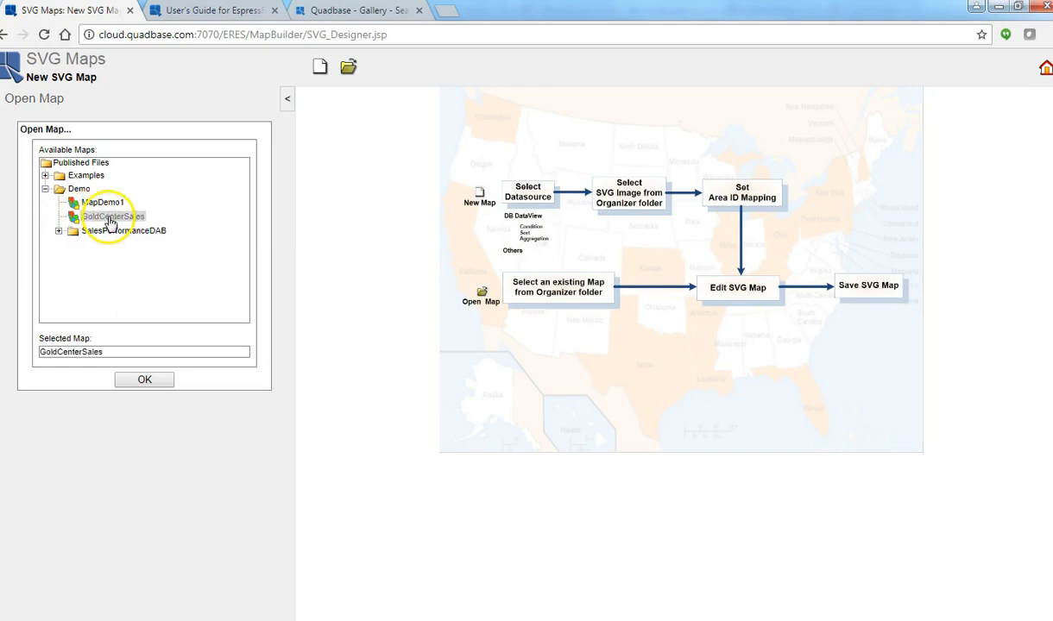
click(125, 388)
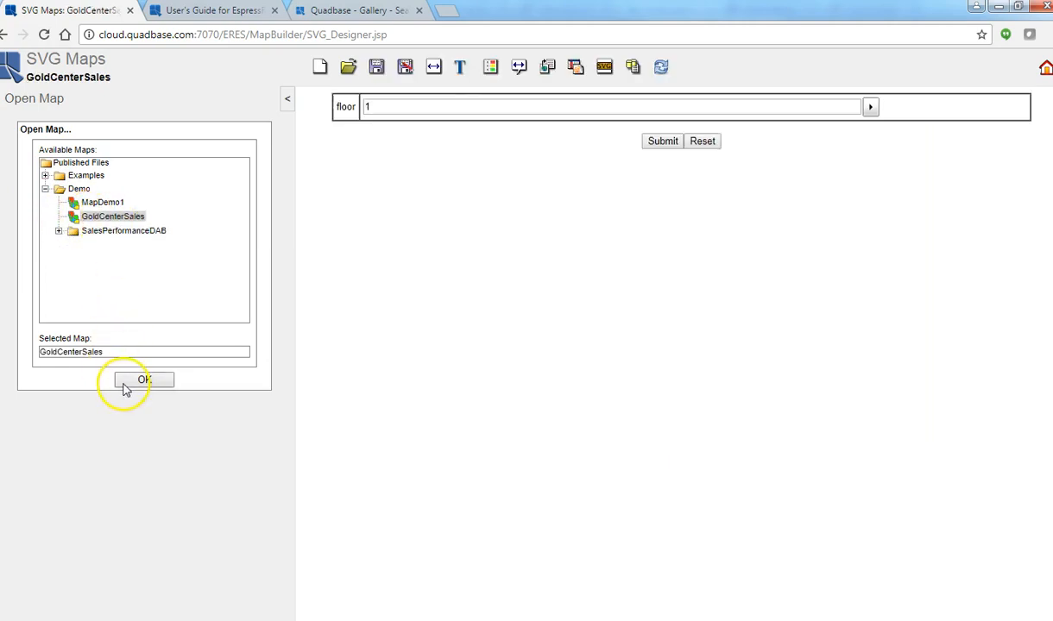
Step: Open the GoldCenterWithDrilldown map from Examples/Maps Examples/MapFiles
click(45, 176)
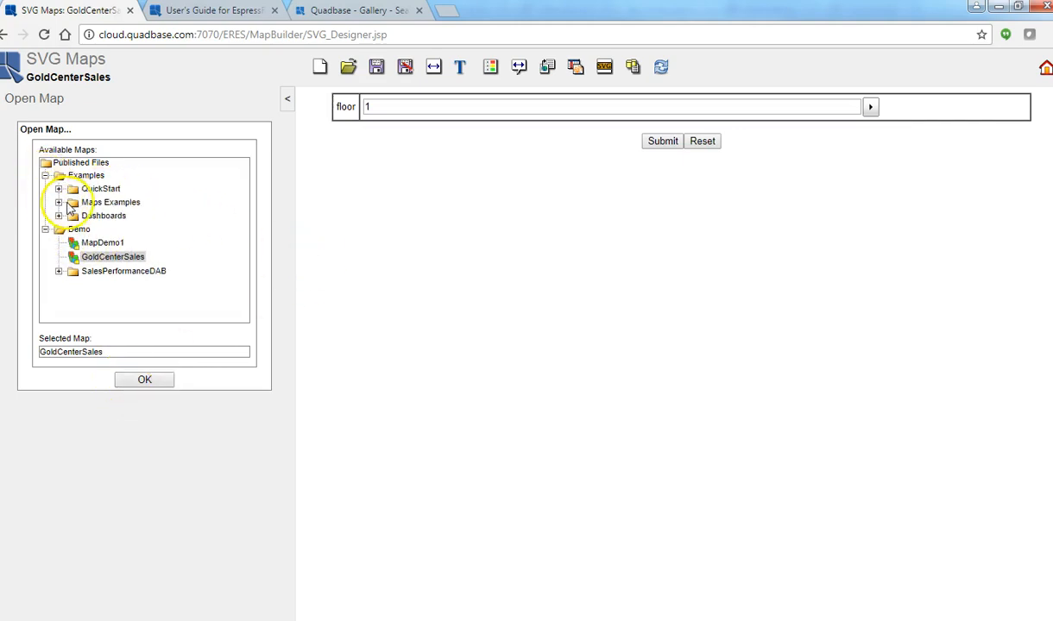
click(59, 203)
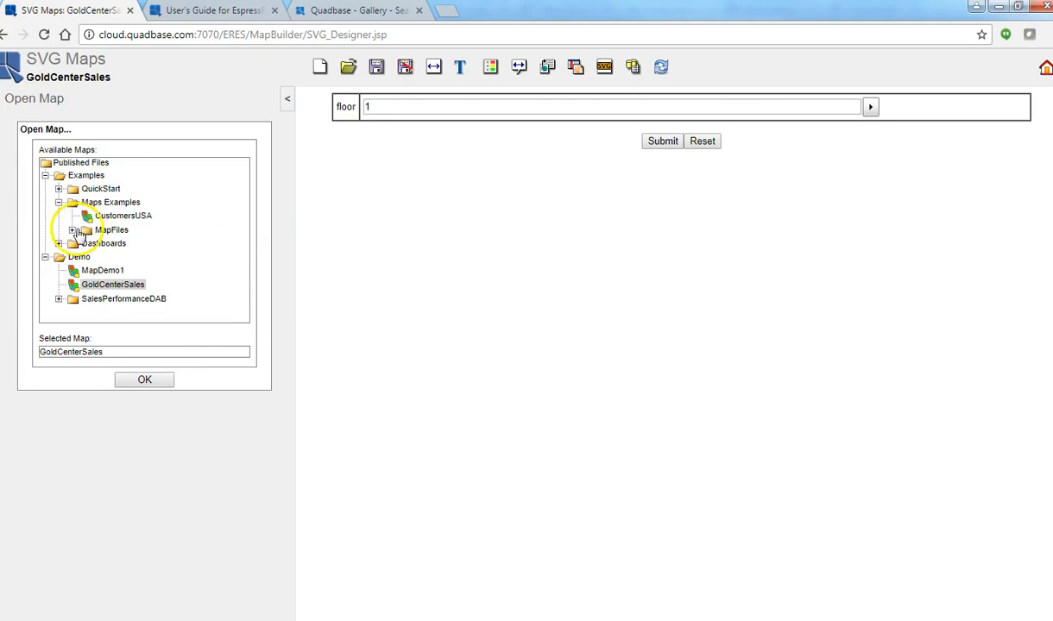
click(72, 231)
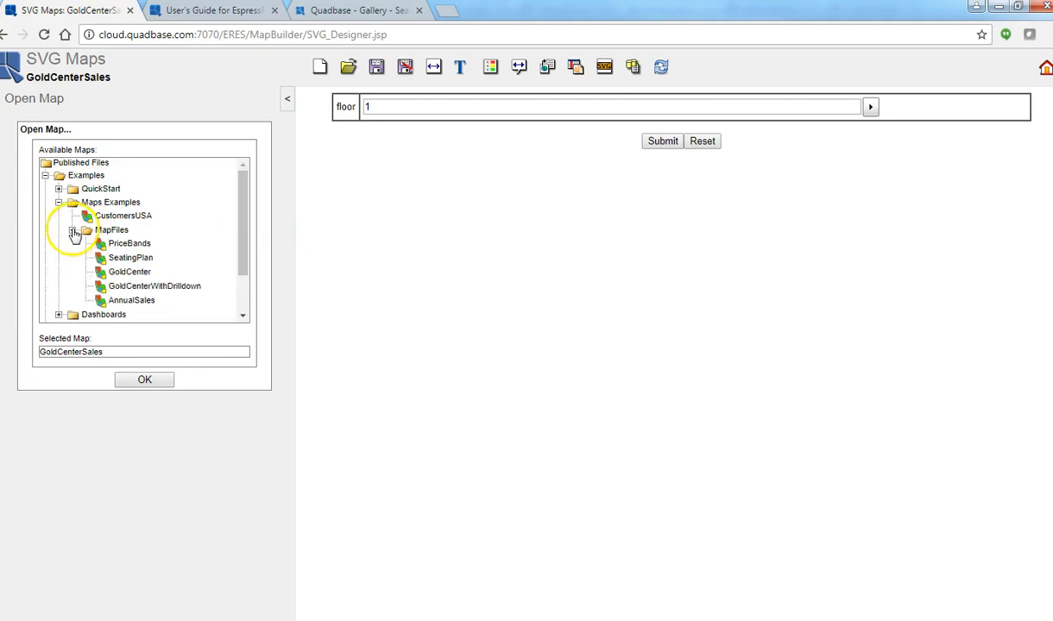
click(173, 289)
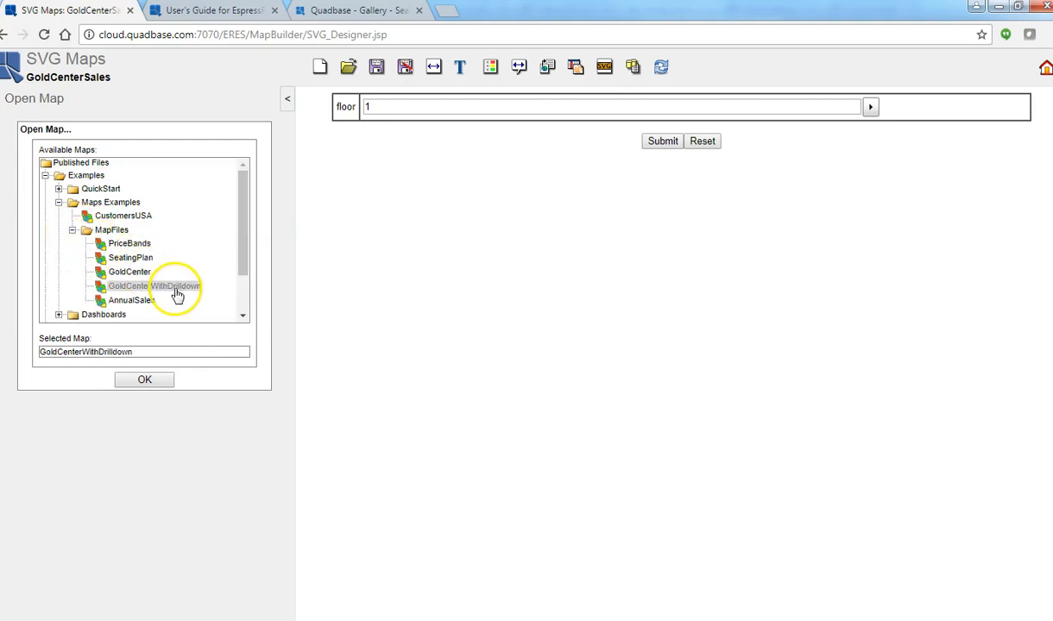
click(142, 381)
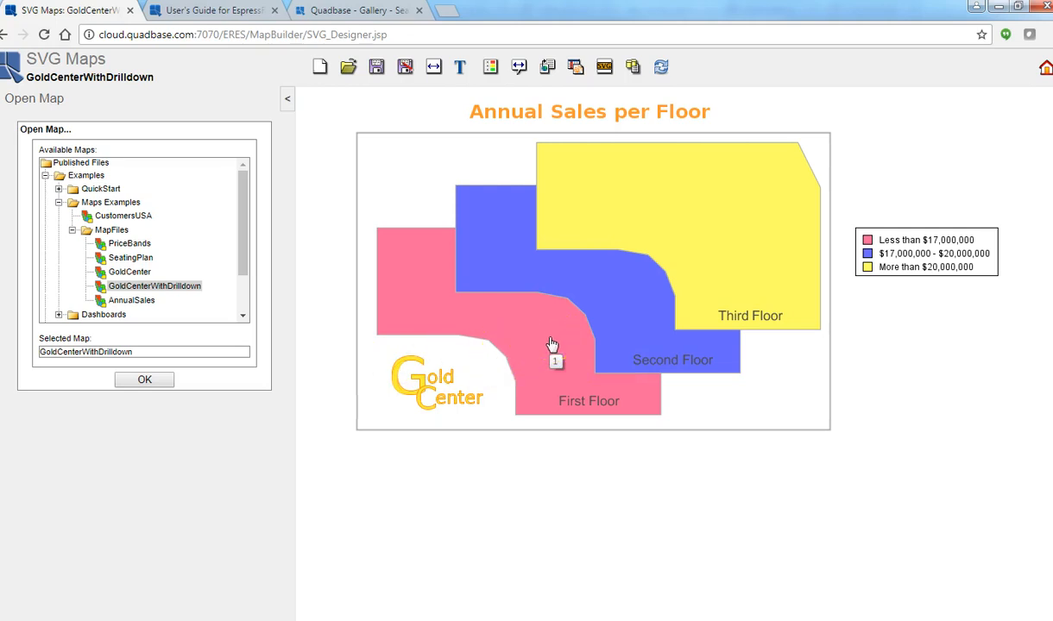
Step: View the drill-down maps of the First Floor and Third Floor areas, closing each viewer window
click(521, 348)
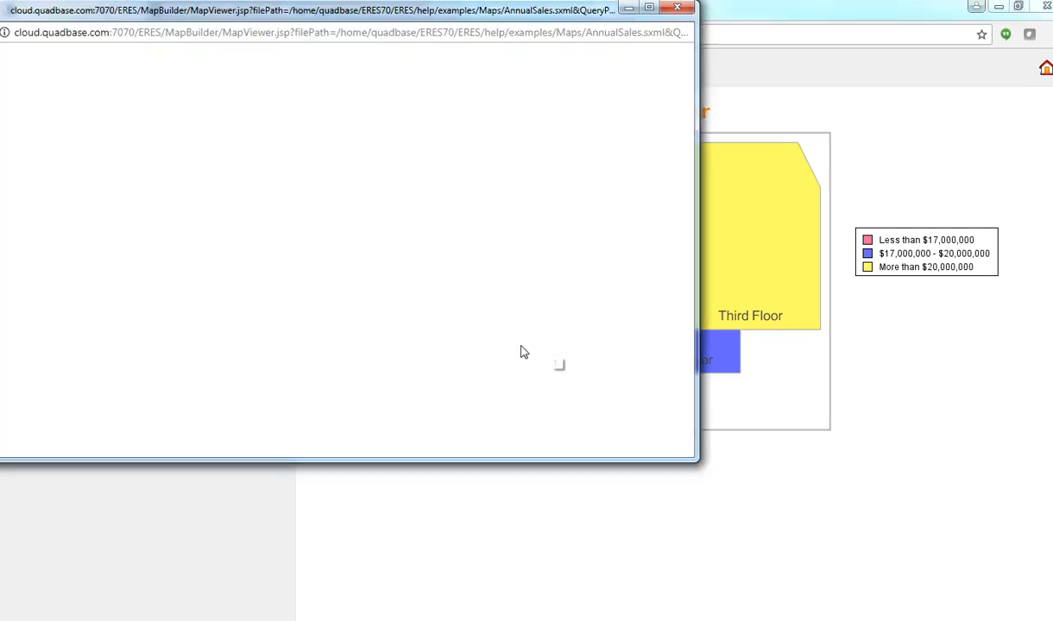
click(367, 213)
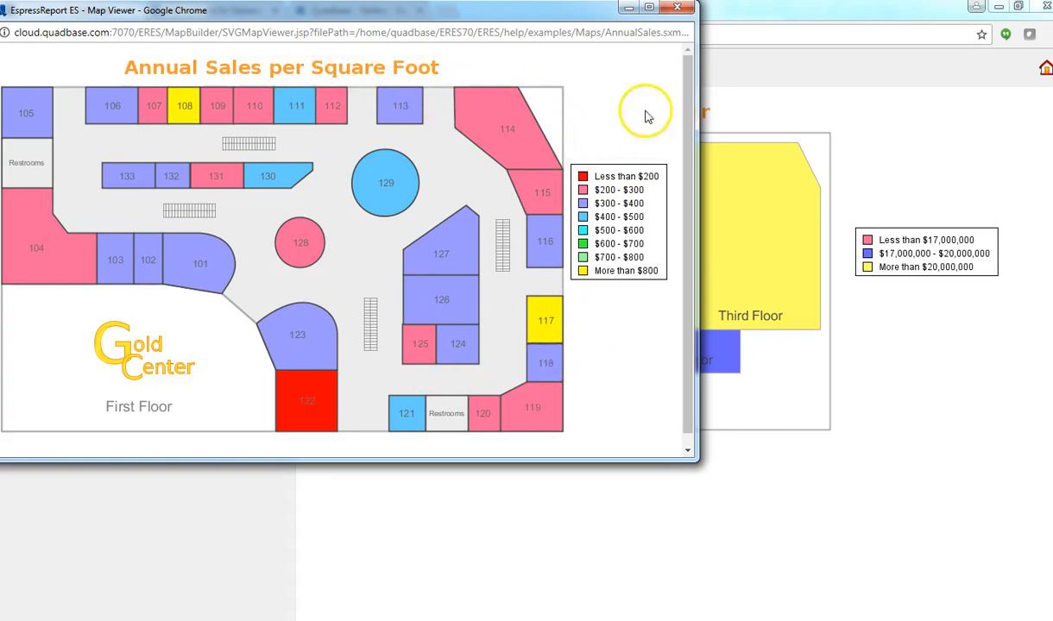
click(677, 11)
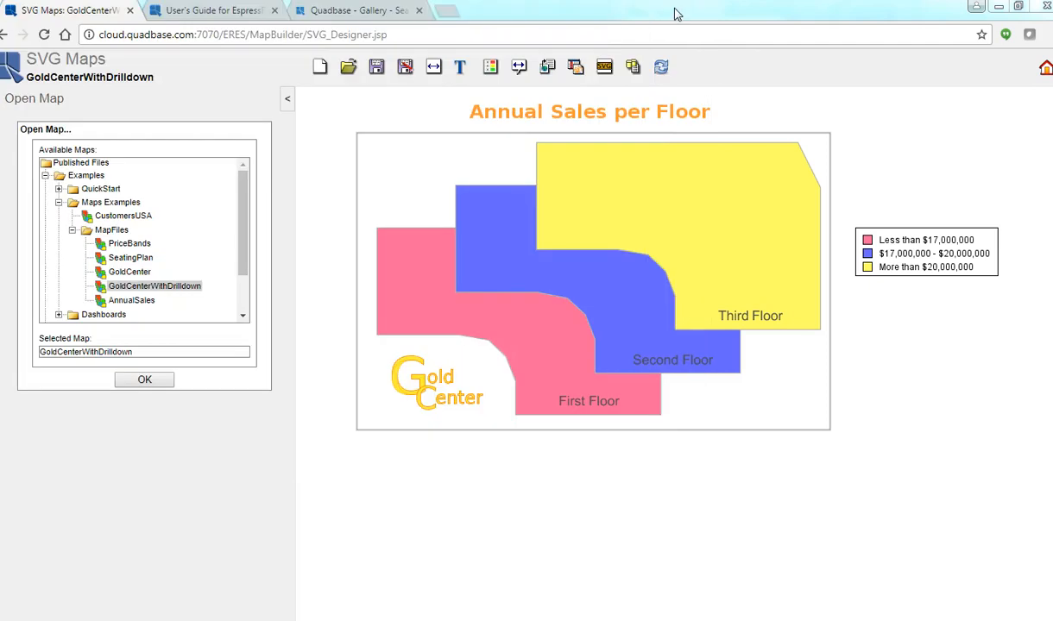
click(696, 216)
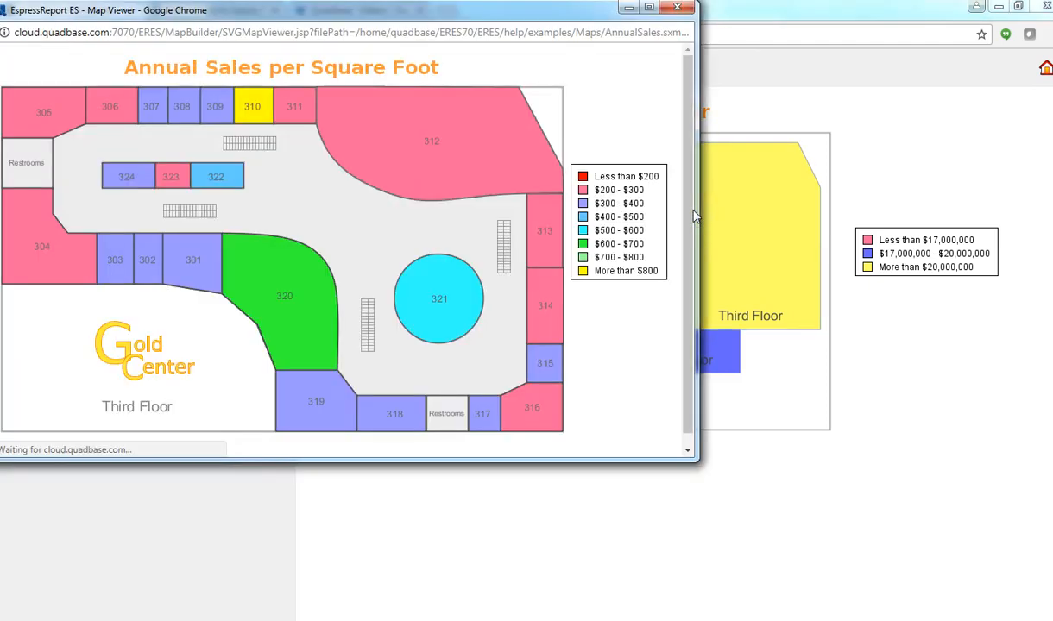
click(677, 7)
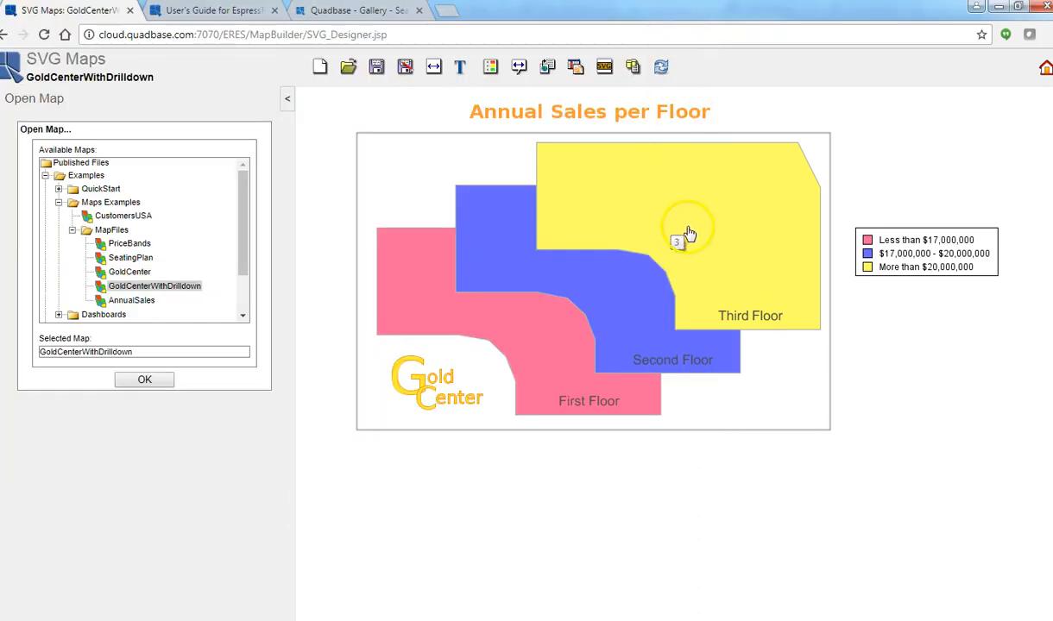
Step: View the Second Floor drill-down map and revisit the First Floor one, closing each viewer window
click(634, 331)
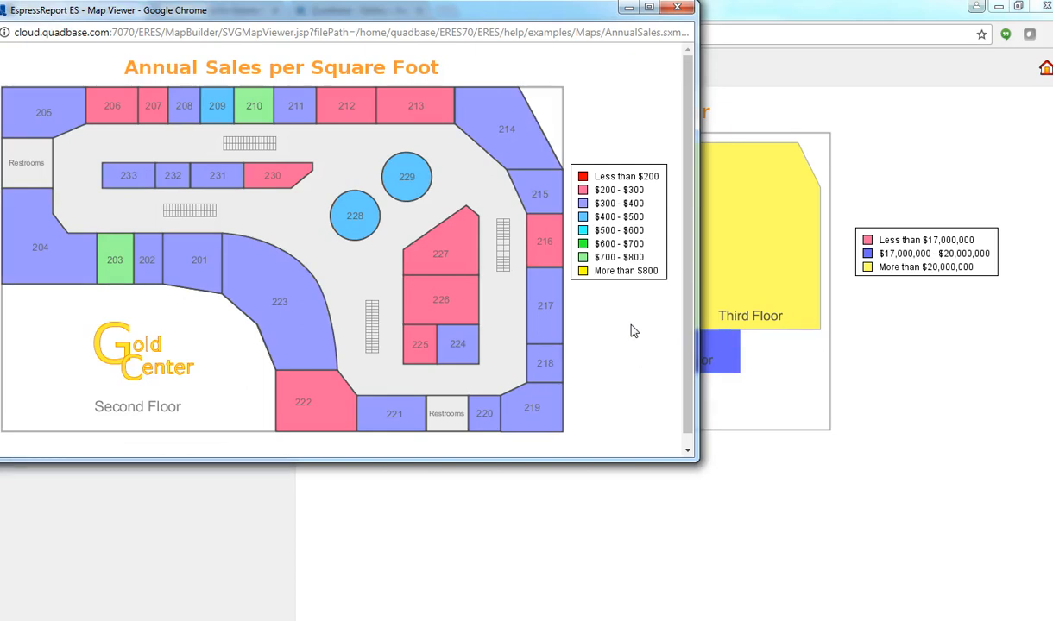
click(678, 11)
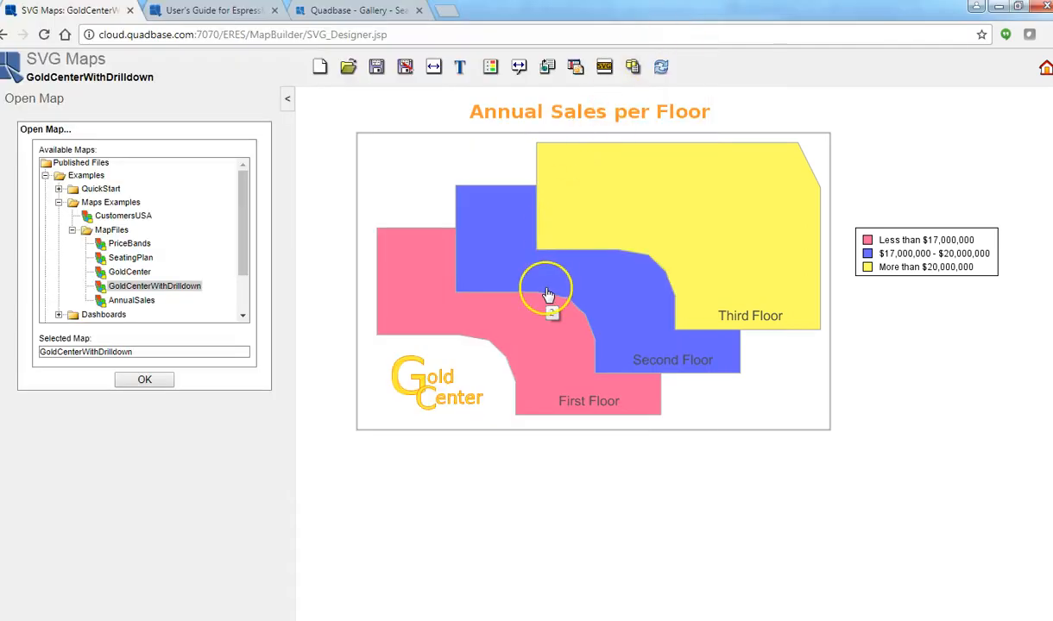
click(524, 346)
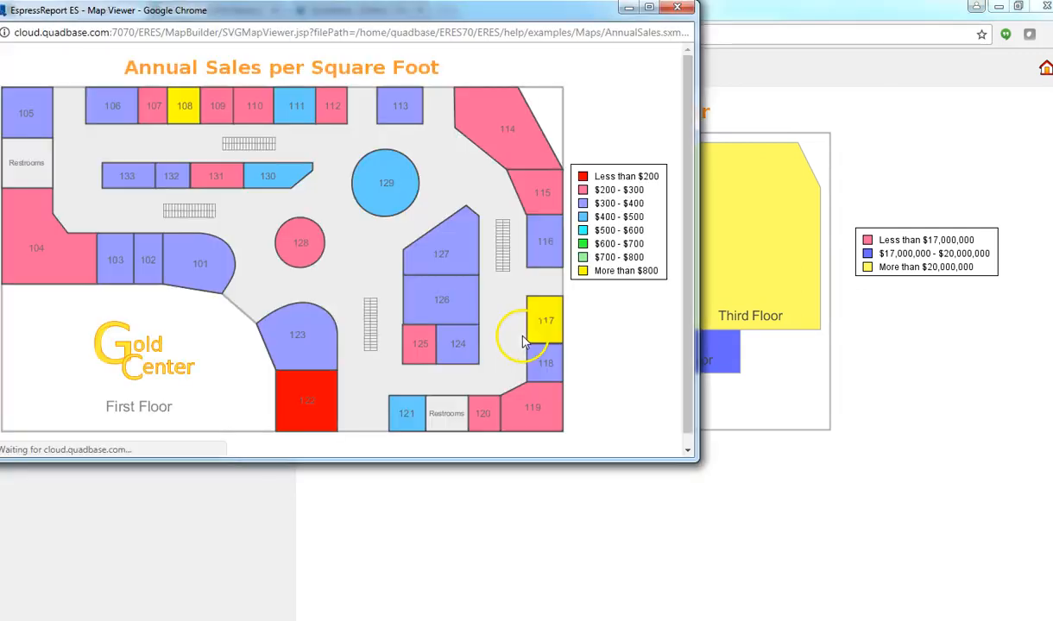
click(679, 8)
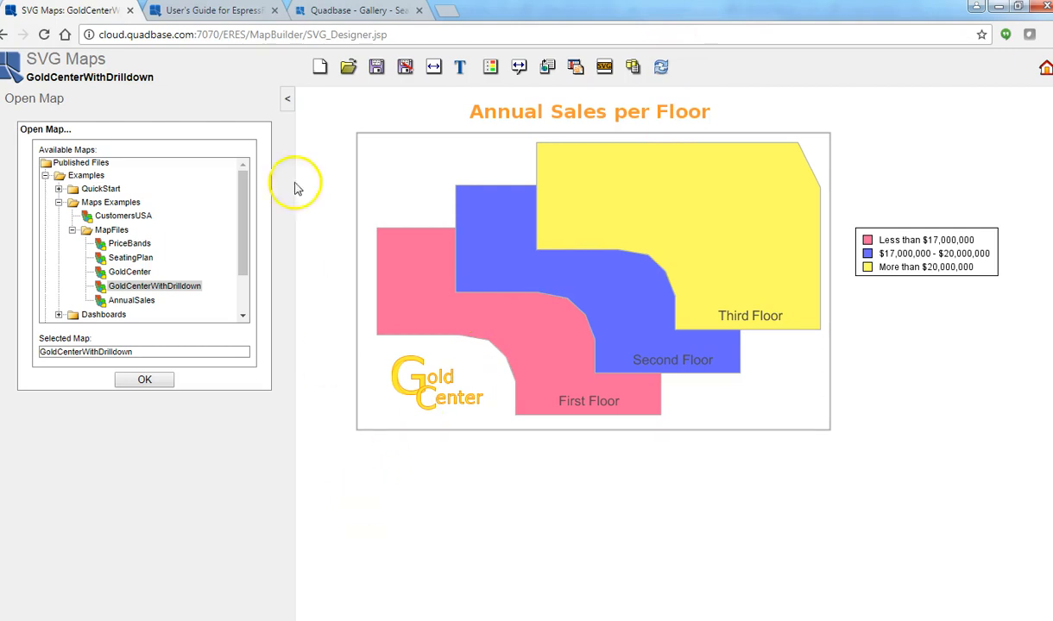
Step: Switch to the online User's Guide and review the Dynamic SVG Maps section and the map settings topics before it
click(219, 16)
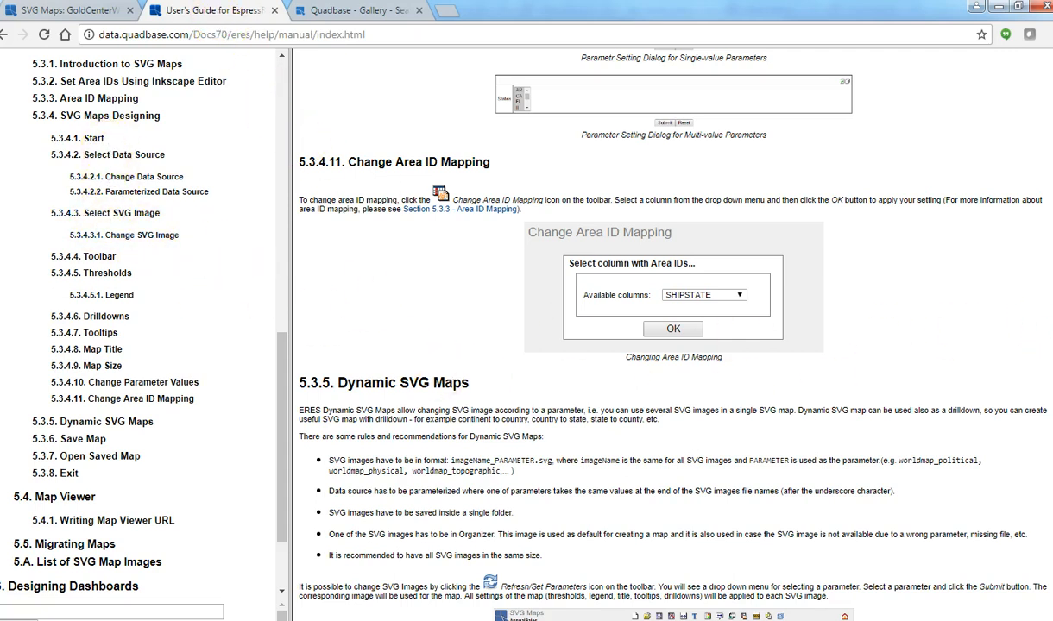
scroll(671, 328, down, 3)
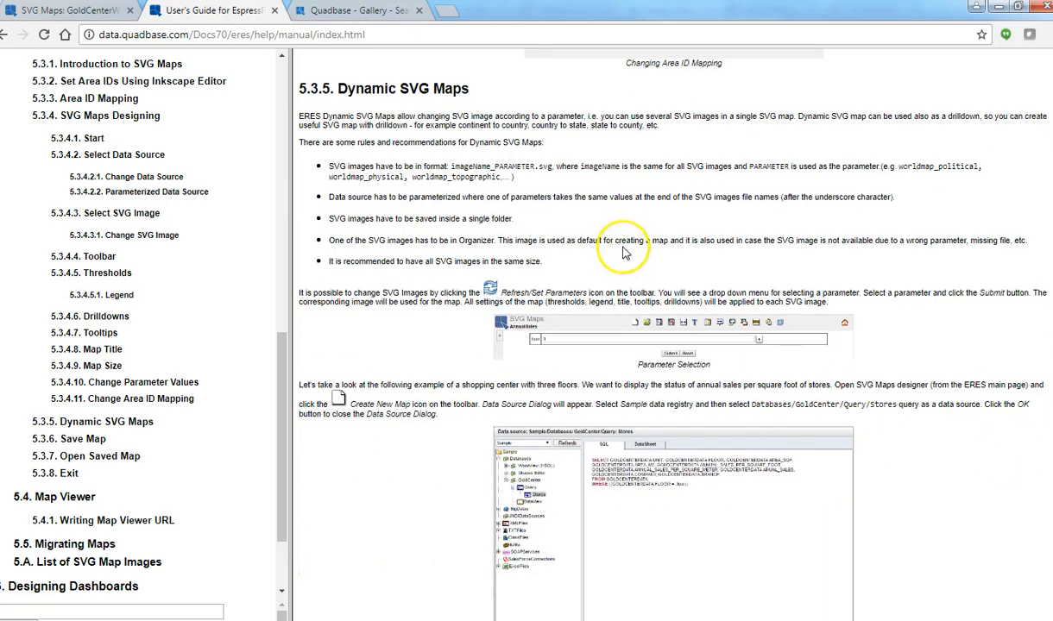
scroll(672, 328, down, 10)
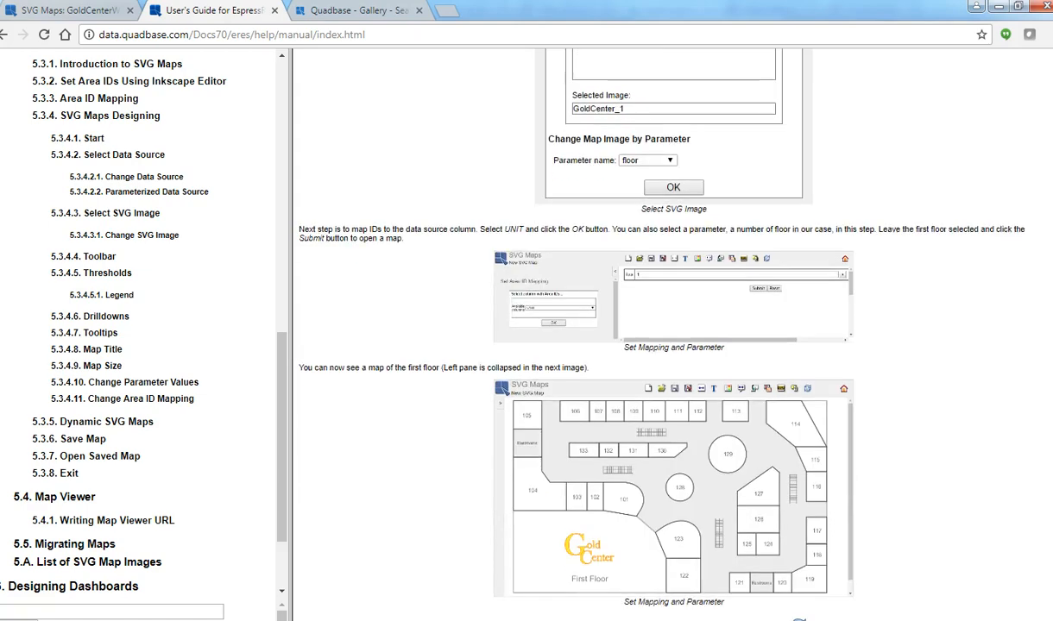
scroll(671, 328, down, 2)
scroll(643, 557, down, 2)
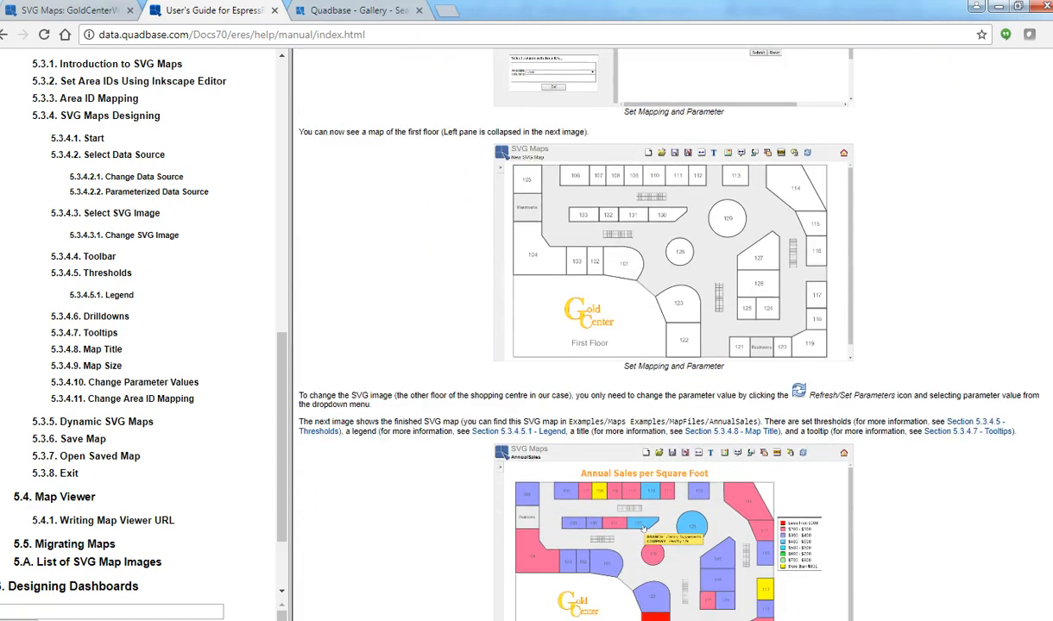
scroll(345, 334, up, 15)
scroll(457, 548, down, 3)
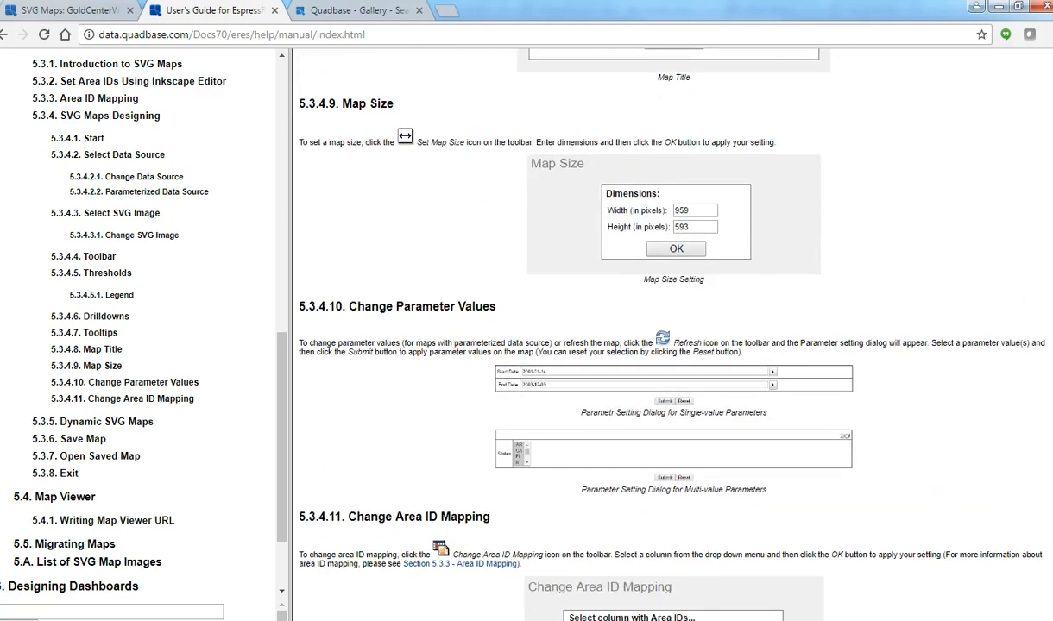